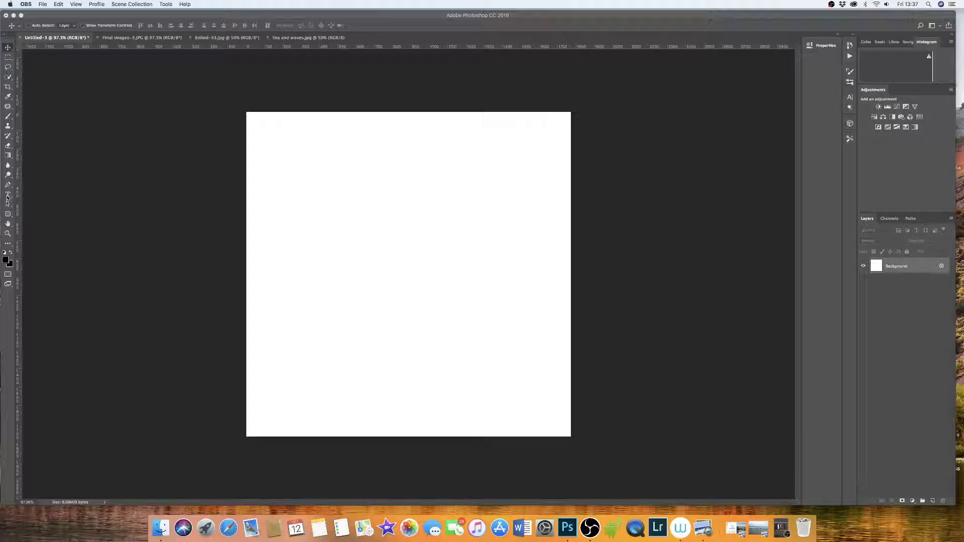
Select the Horizontal Type tool to prepare for adding text.
{"action": "left_click", "coordinate": [8, 195]}
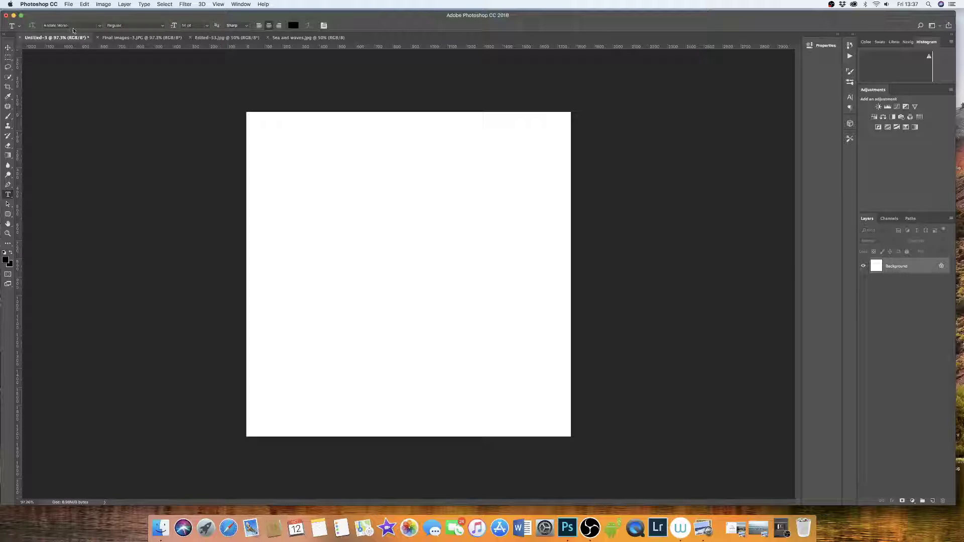
Set the type font to Andale Mono Regular with Sharp anti-aliasing.
{"action": "left_click", "coordinate": [100, 27]}
{"action": "left_click", "coordinate": [100, 29]}
{"action": "left_click", "coordinate": [164, 26]}
{"action": "left_click", "coordinate": [164, 29]}
{"action": "left_click", "coordinate": [247, 29]}
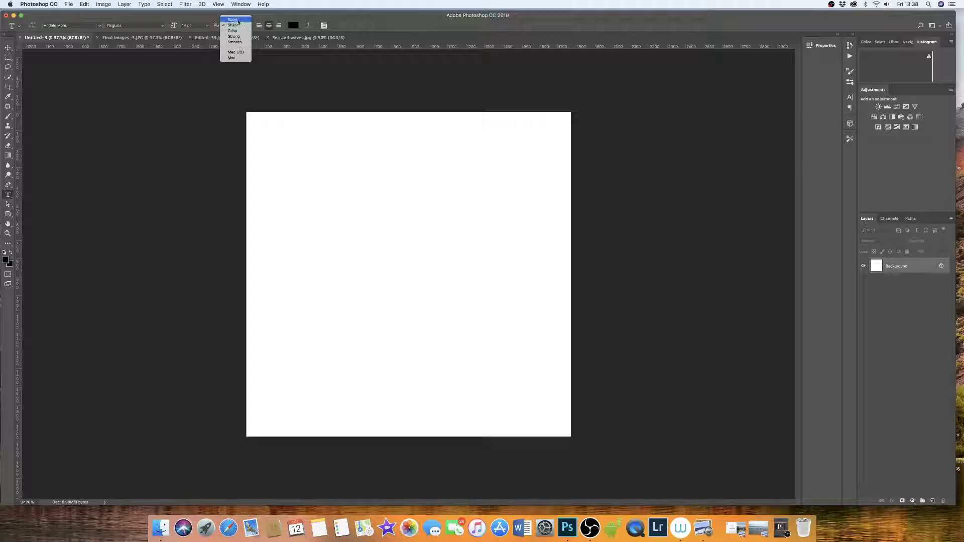
{"action": "left_click", "coordinate": [205, 85]}
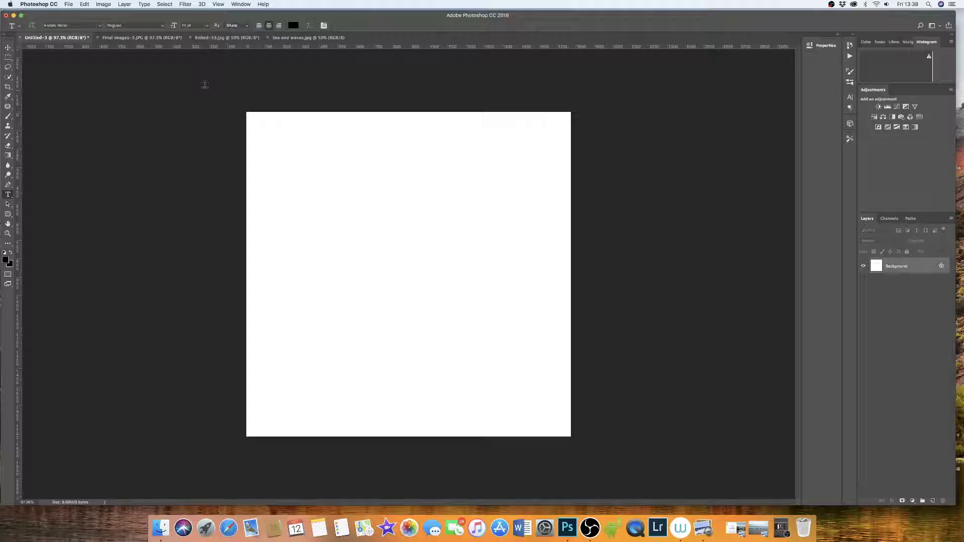
Centre-align the text, keep the colour black, and check the Character panel.
{"action": "left_click", "coordinate": [270, 26]}
{"action": "left_click", "coordinate": [293, 26]}
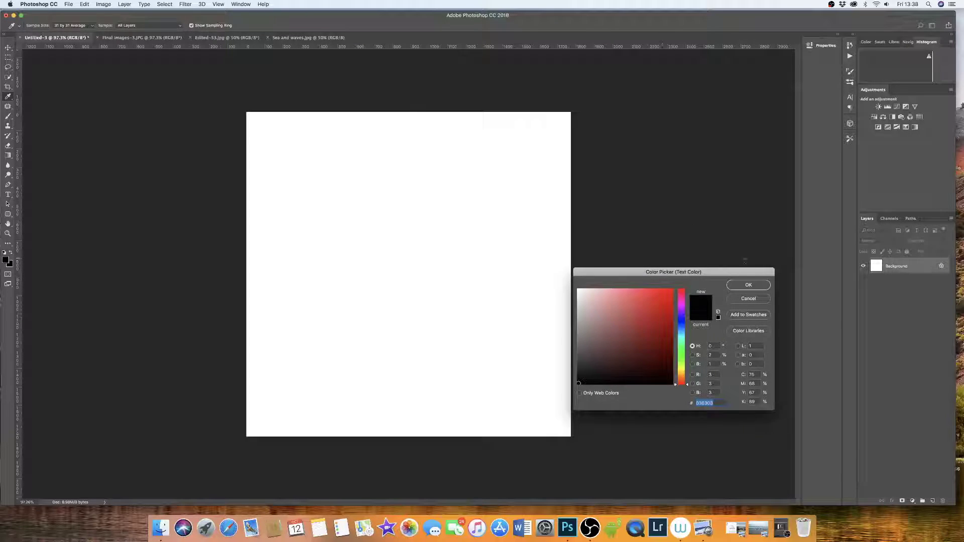
{"action": "left_click", "coordinate": [749, 285]}
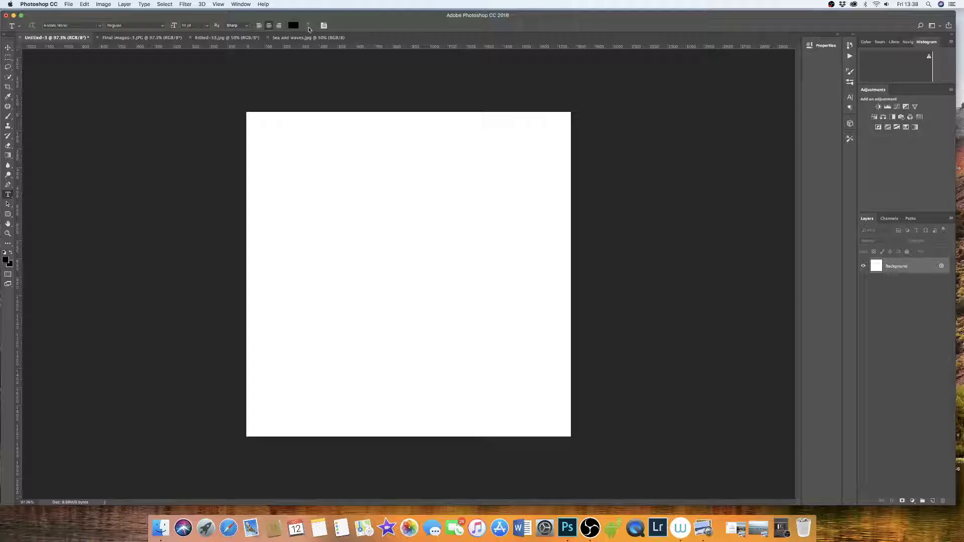
{"action": "left_click", "coordinate": [324, 26]}
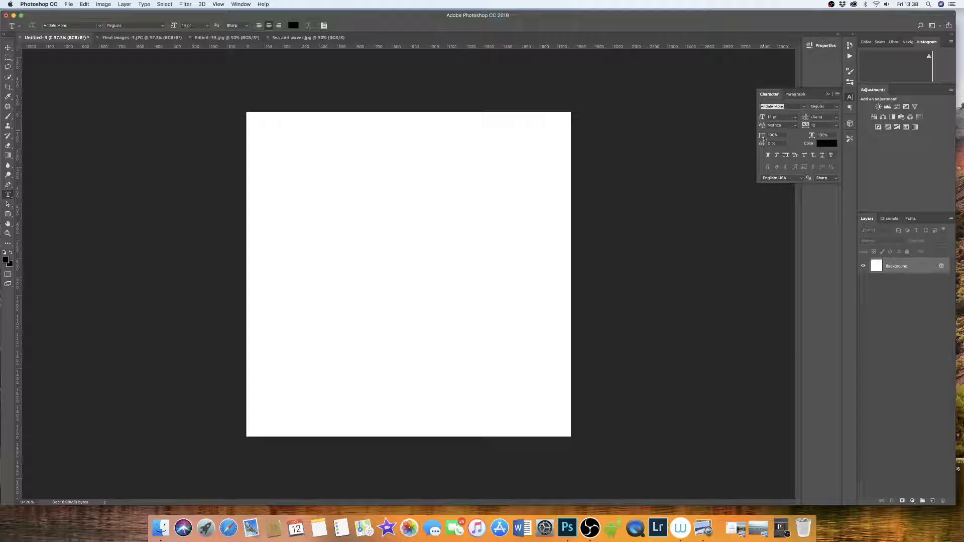
{"action": "left_click", "coordinate": [829, 95]}
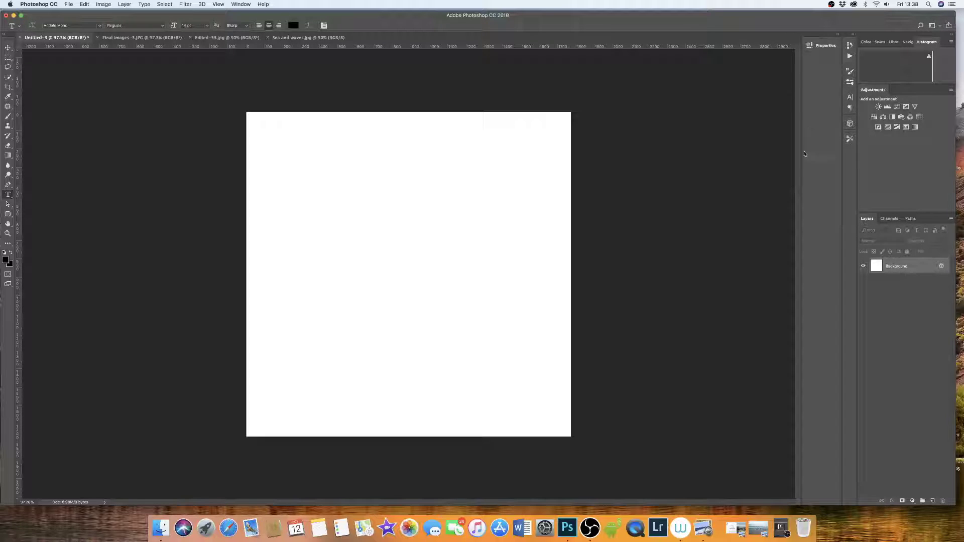
Type 'MY TEXT HERE' and 'MORE TEXT HERE' as two centred lines near the top, then commit.
{"action": "left_click", "coordinate": [395, 151]}
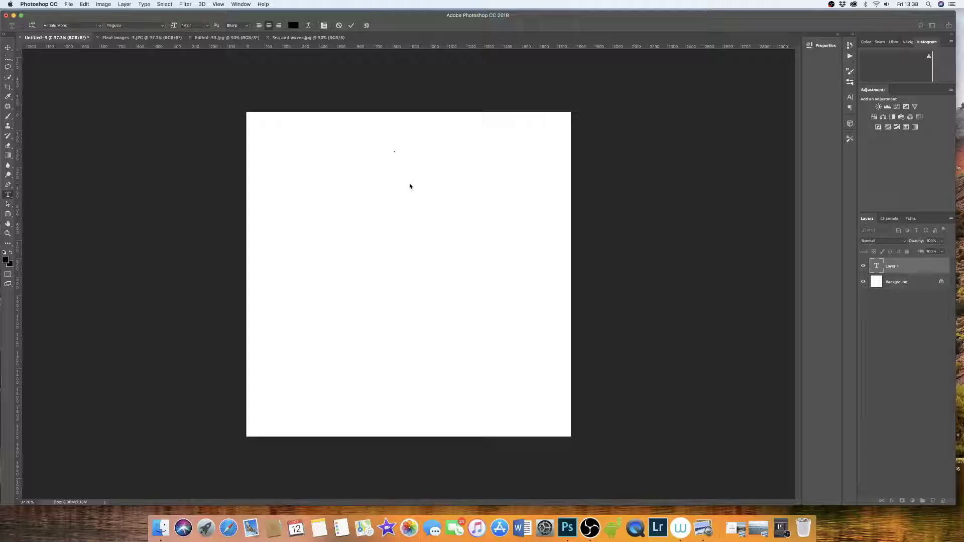
{"action": "type", "text": "MY TEXT HERE"}
{"action": "type", "text": "MORE"}
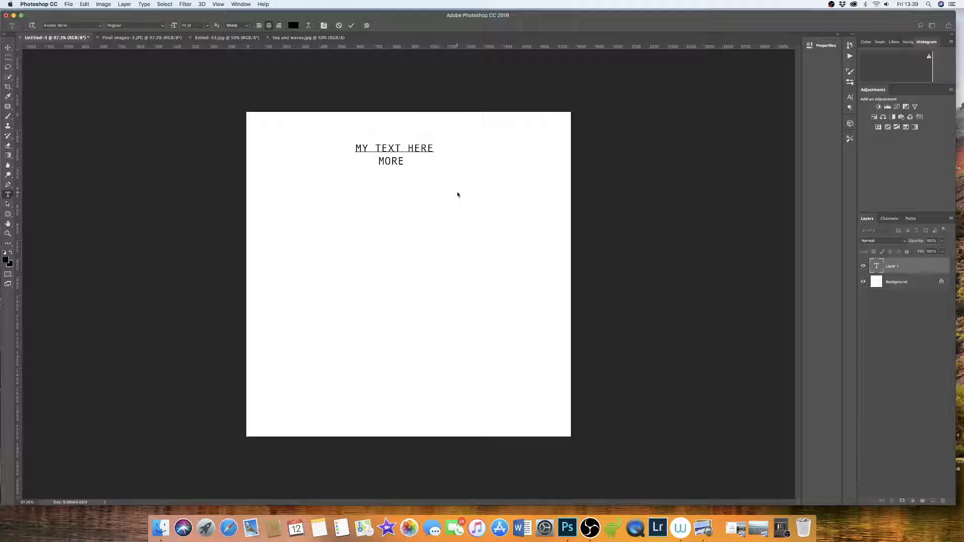
{"action": "type", "text": " TEXT HERE"}
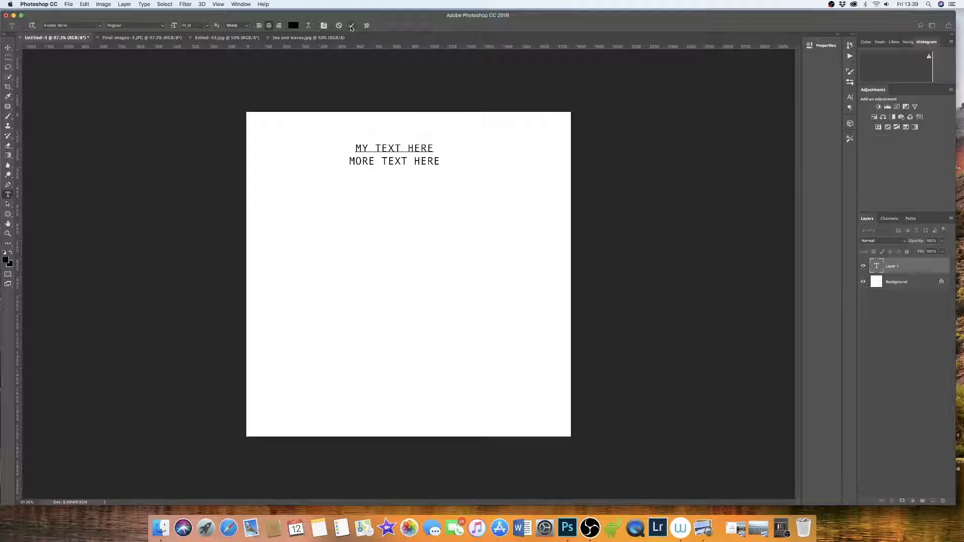
{"action": "left_click", "coordinate": [411, 362]}
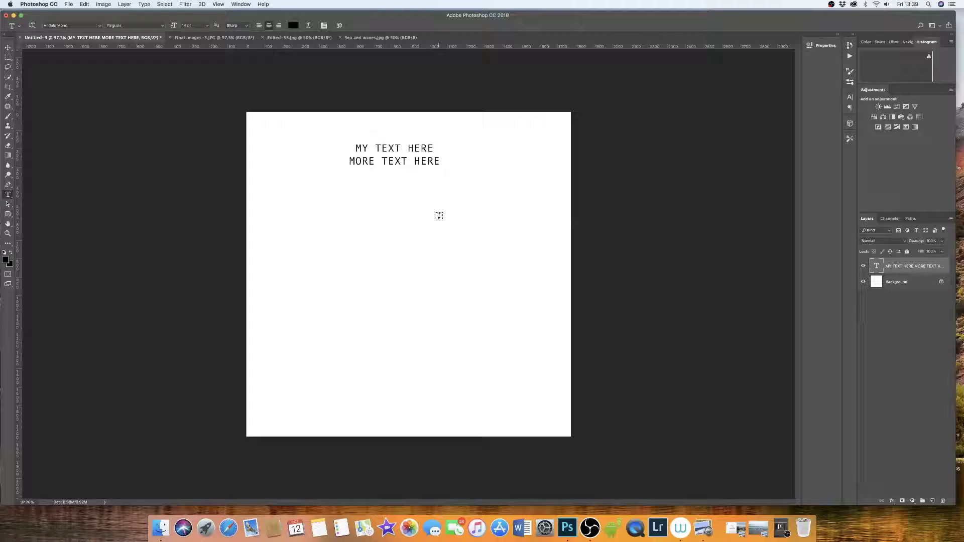
Move the two-line text block slightly down and to the right.
{"action": "left_click", "coordinate": [8, 48]}
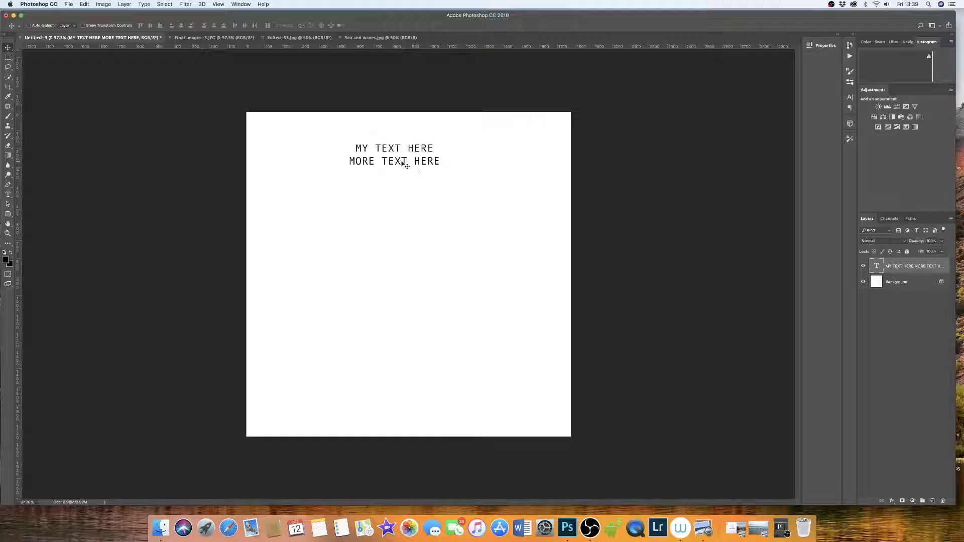
{"action": "mouse_move", "coordinate": [401, 164]}
{"action": "left_mouse_down"}
{"action": "mouse_move", "coordinate": [409, 211]}
{"action": "mouse_move", "coordinate": [458, 209]}
{"action": "mouse_move", "coordinate": [472, 162]}
{"action": "mouse_move", "coordinate": [321, 165]}
{"action": "mouse_move", "coordinate": [325, 150]}
{"action": "mouse_move", "coordinate": [421, 155]}
{"action": "mouse_move", "coordinate": [411, 156]}
{"action": "mouse_move", "coordinate": [408, 209]}
{"action": "mouse_move", "coordinate": [418, 178]}
{"action": "mouse_move", "coordinate": [410, 159]}
{"action": "mouse_move", "coordinate": [376, 159]}
{"action": "mouse_move", "coordinate": [410, 159]}
{"action": "mouse_move", "coordinate": [416, 166]}
{"action": "mouse_move", "coordinate": [404, 170]}
{"action": "mouse_move", "coordinate": [398, 159]}
{"action": "mouse_move", "coordinate": [407, 168]}
{"action": "left_mouse_up"}
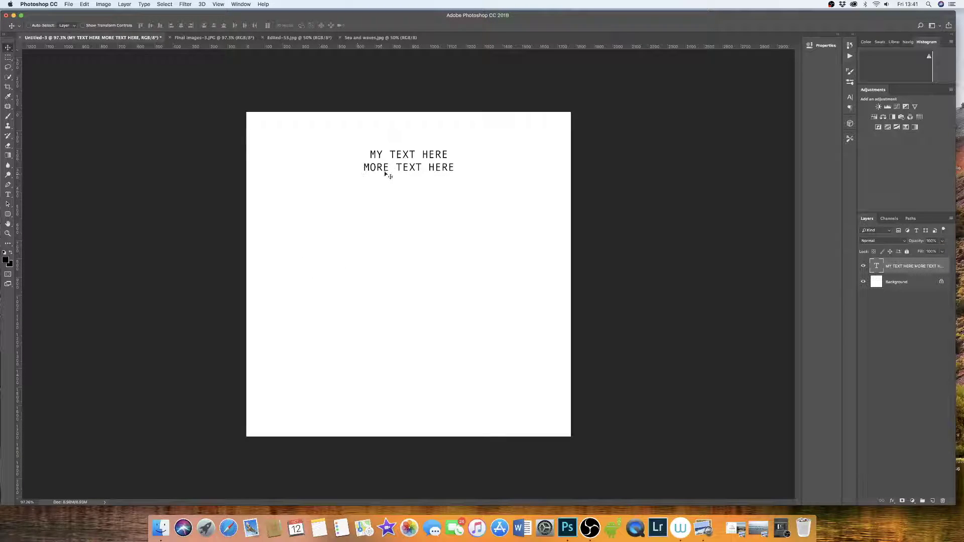
{"action": "left_click", "coordinate": [8, 196]}
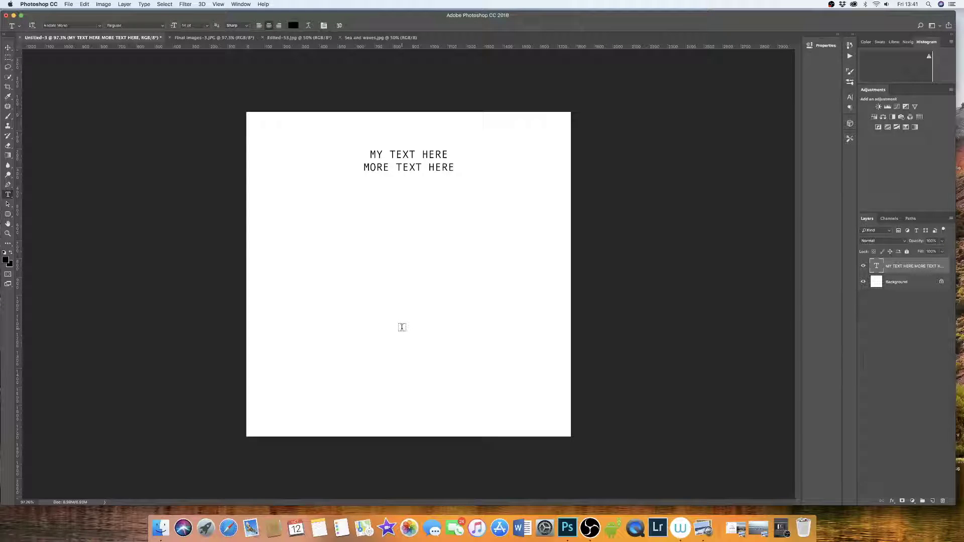
Add a separate red 'MORE TEXT HERE' text layer in the lower middle of the canvas.
{"action": "left_click", "coordinate": [402, 328]}
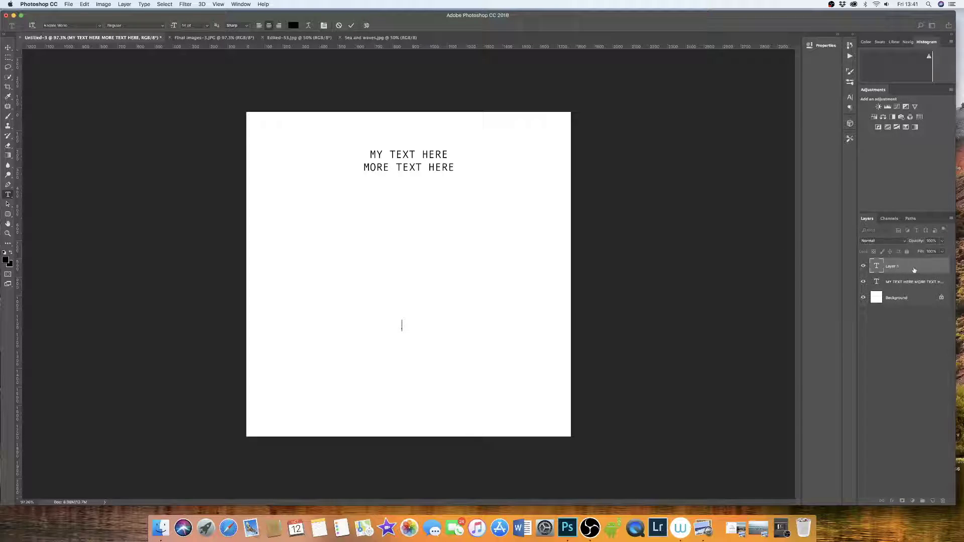
{"action": "left_click", "coordinate": [294, 26]}
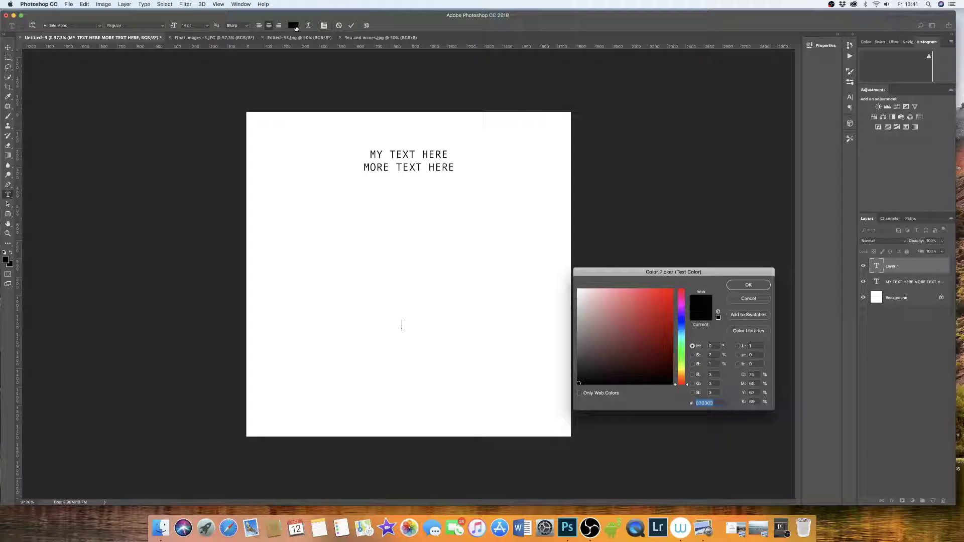
{"action": "left_click", "coordinate": [648, 289]}
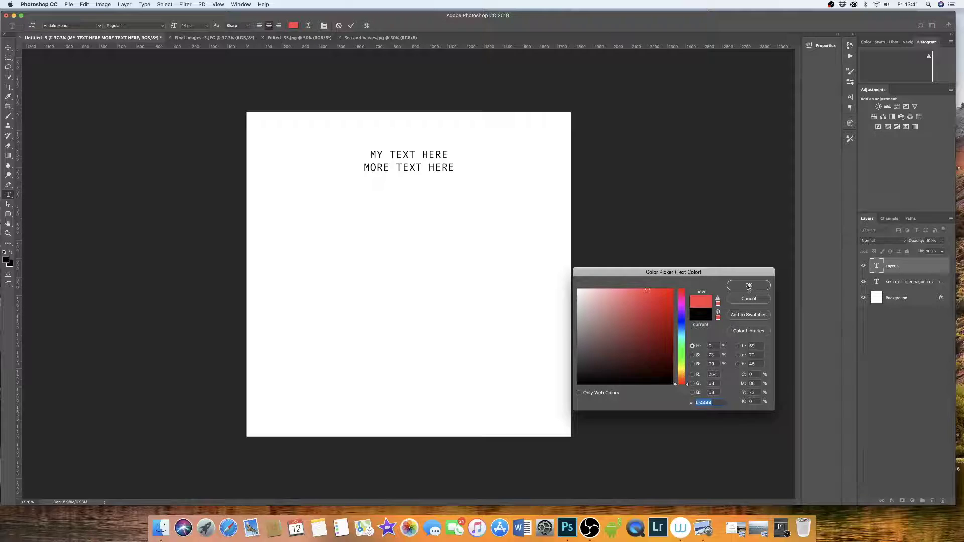
{"action": "left_click", "coordinate": [749, 286]}
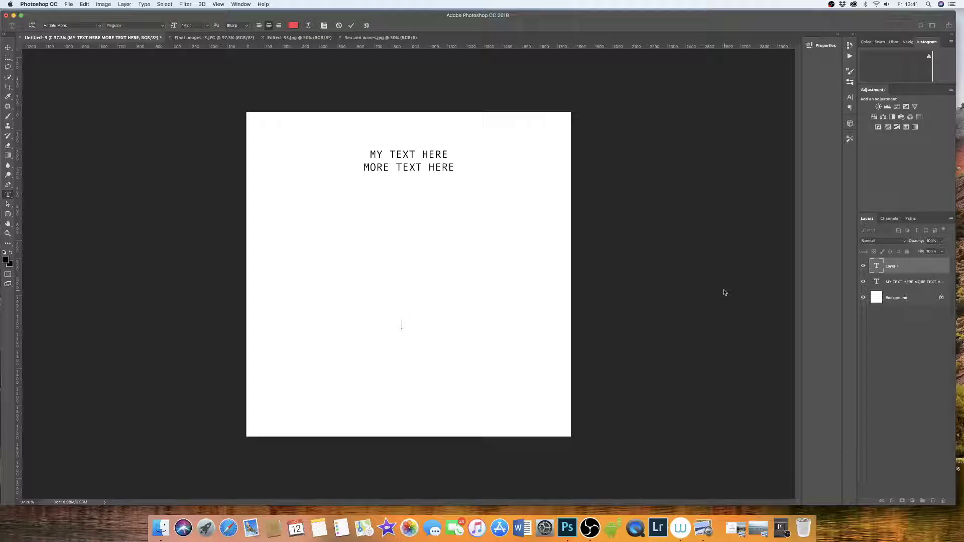
{"action": "type", "text": "ORE TEXT HERE"}
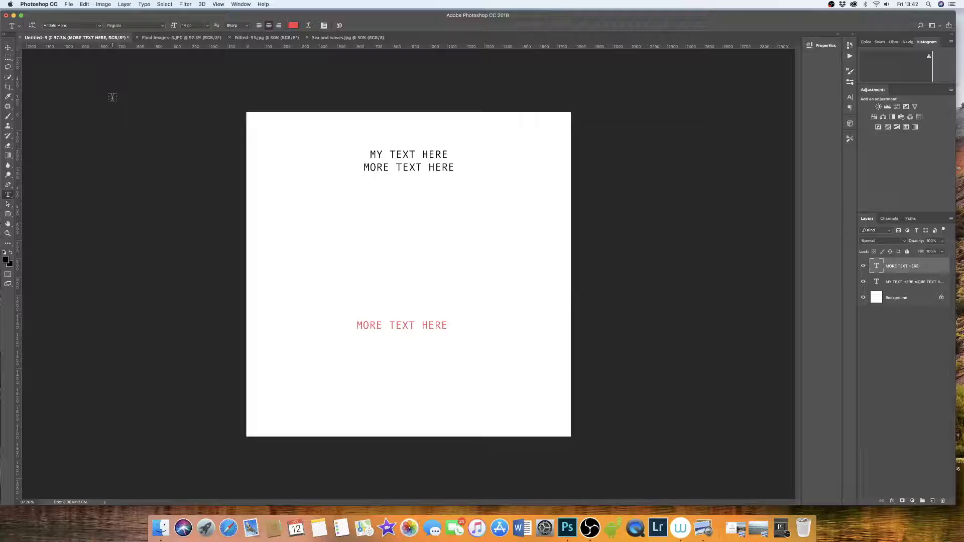
{"action": "key", "text": "v"}
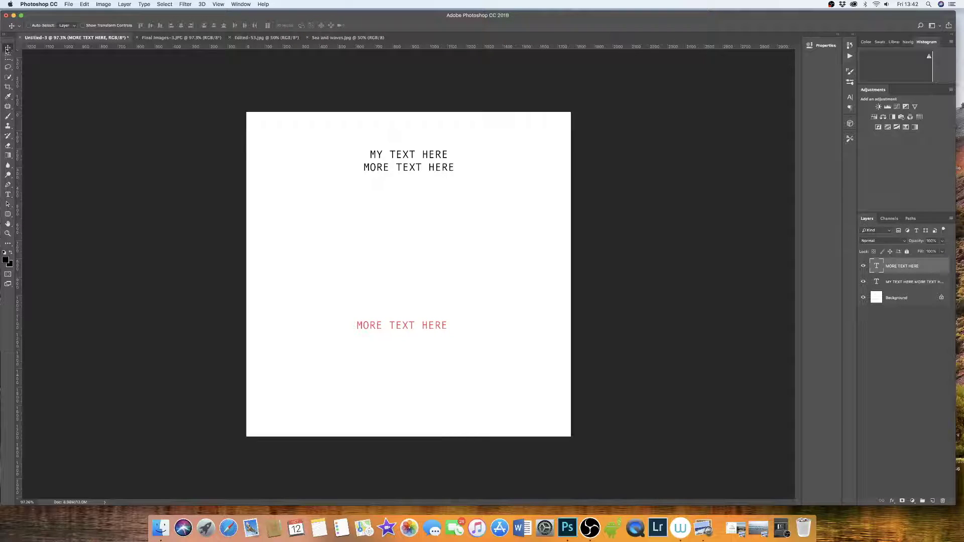
Drag the red text further down and slightly right, near the canvas bottom.
{"action": "left_click_drag", "start_coordinate": [407, 327], "coordinate": [415, 365]}
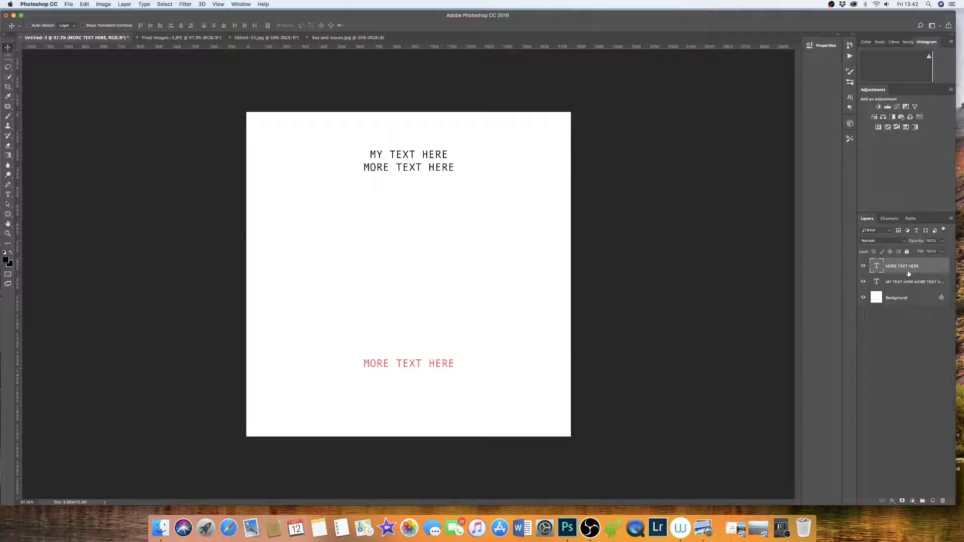
{"action": "left_click", "coordinate": [8, 195]}
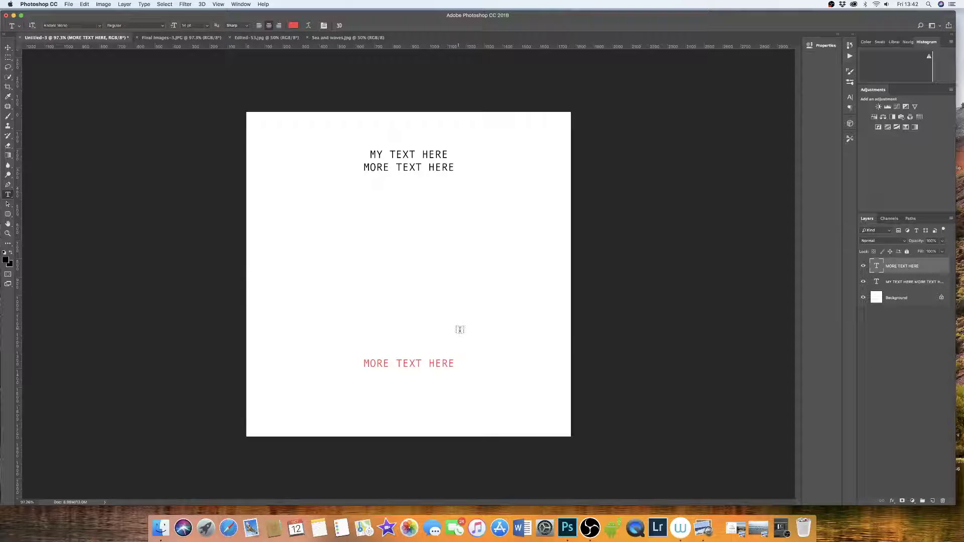
Select the lower line's letters and apply the 11S01 Black Tuesday font.
{"action": "left_click", "coordinate": [454, 364]}
{"action": "double_click", "coordinate": [453, 364]}
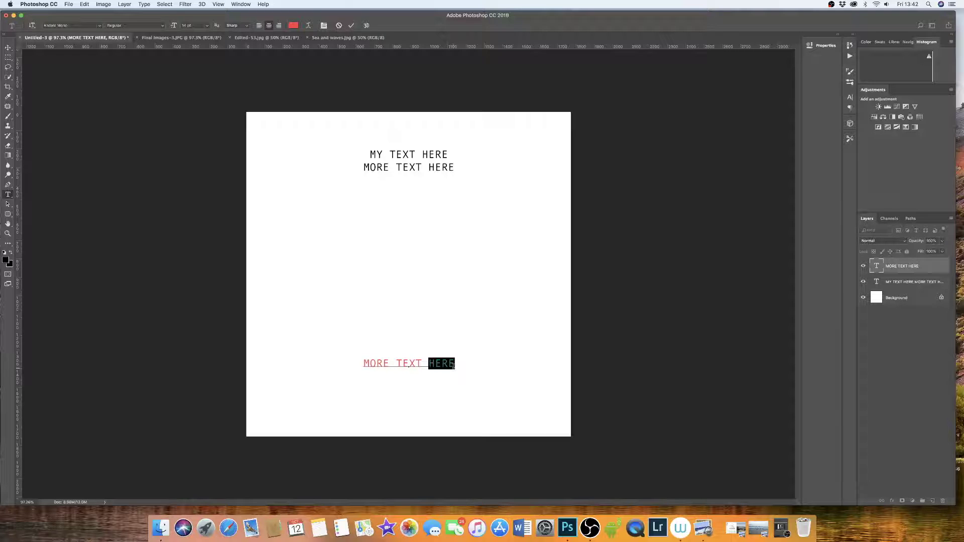
{"action": "left_click", "coordinate": [455, 364]}
{"action": "left_click_drag", "start_coordinate": [454, 364], "coordinate": [363, 363]}
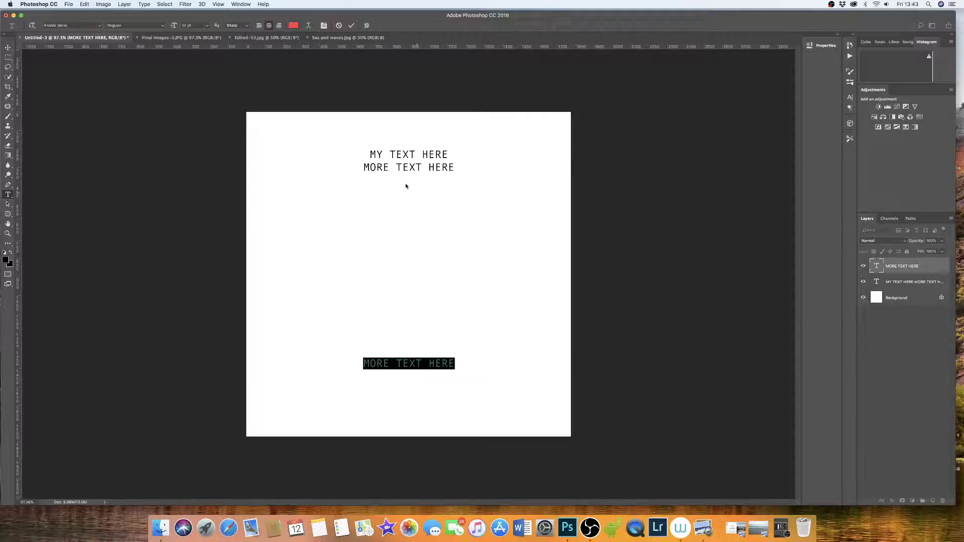
{"action": "left_click", "coordinate": [100, 28]}
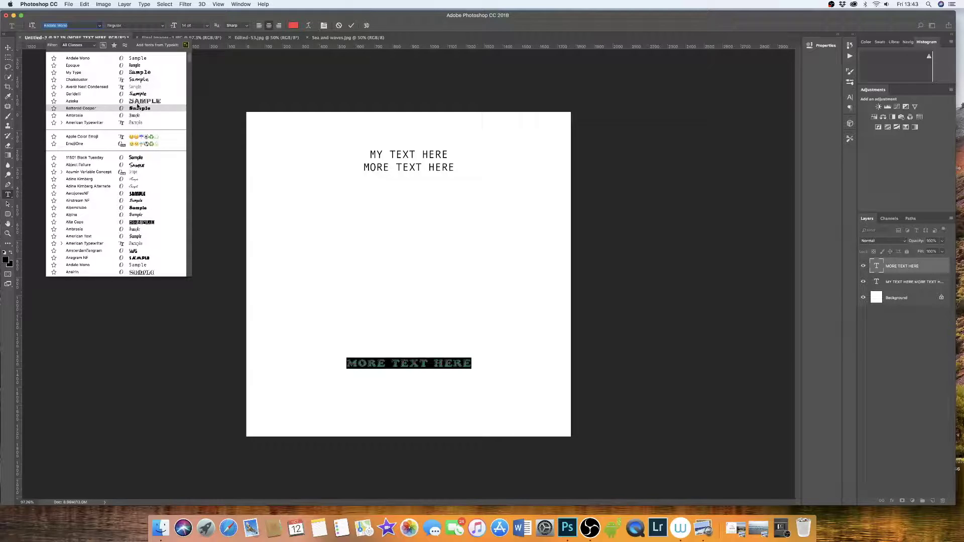
{"action": "left_click", "coordinate": [140, 159]}
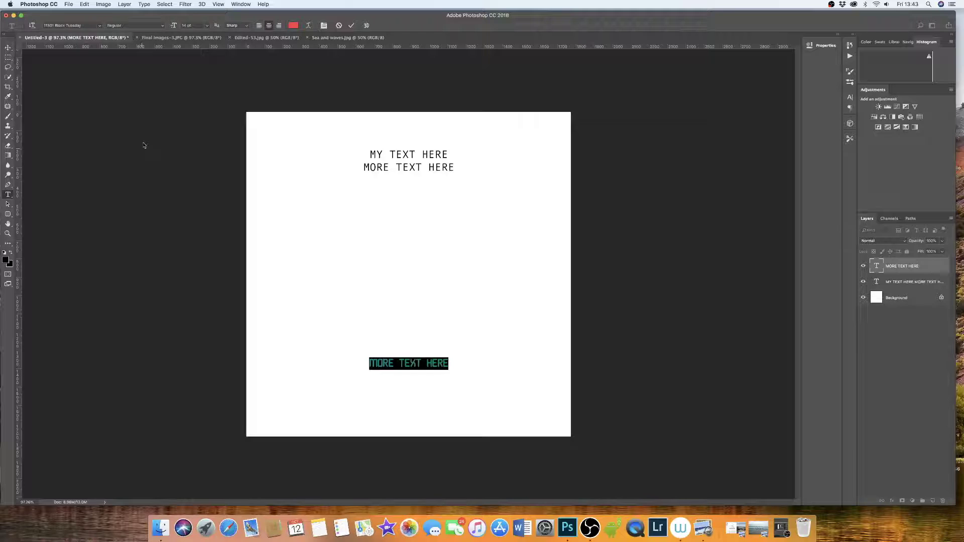
Set the lower text to 36 pt in dark blue and commit the edits.
{"action": "left_click", "coordinate": [207, 26]}
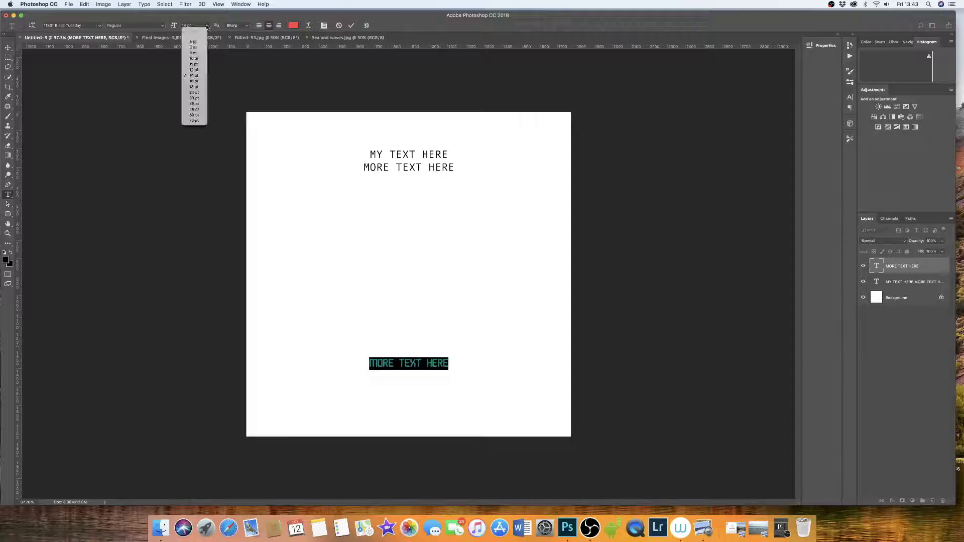
{"action": "left_click", "coordinate": [194, 104]}
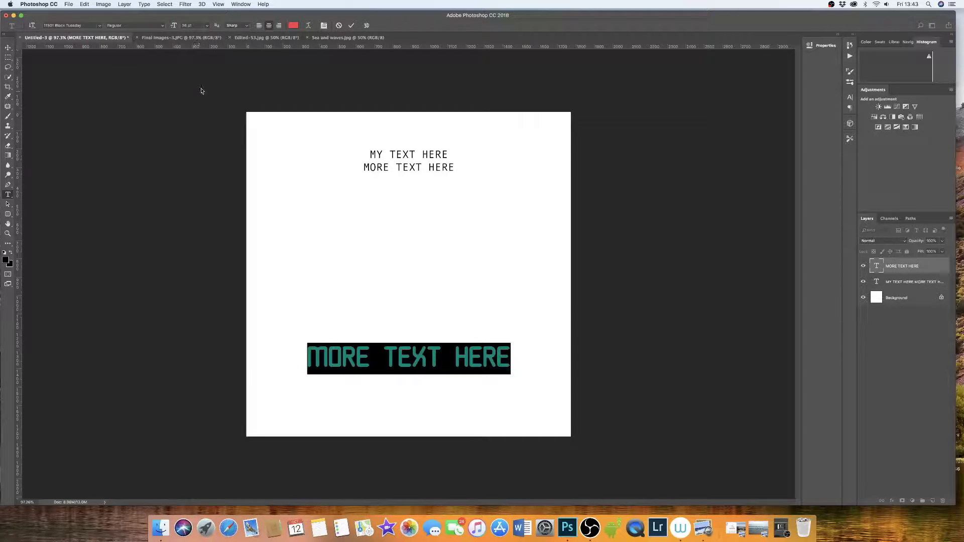
{"action": "left_click", "coordinate": [293, 26]}
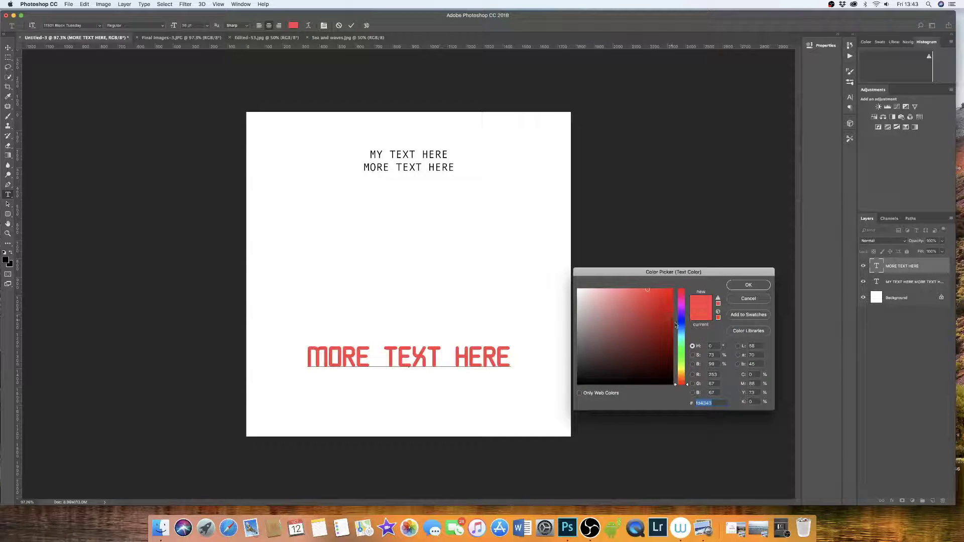
{"action": "left_click", "coordinate": [681, 321]}
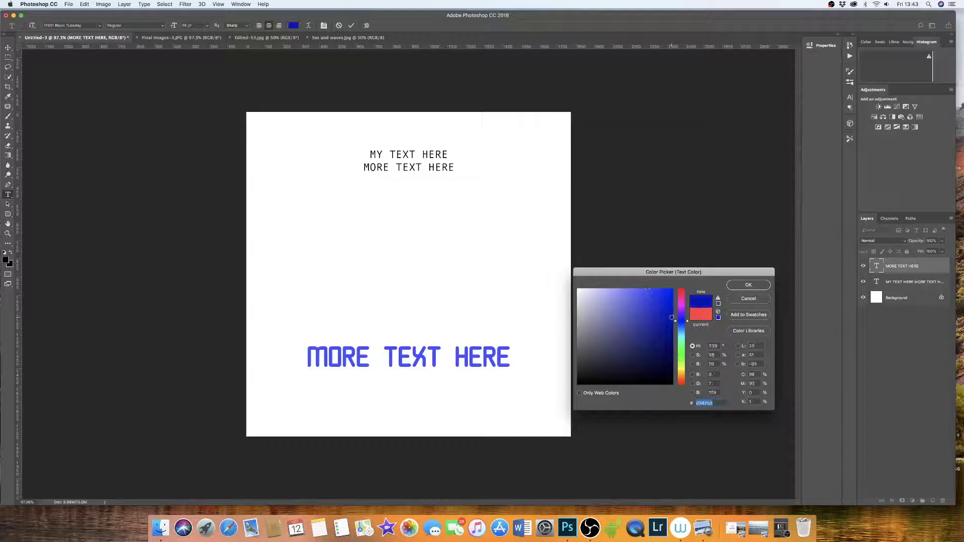
{"action": "left_click", "coordinate": [748, 286]}
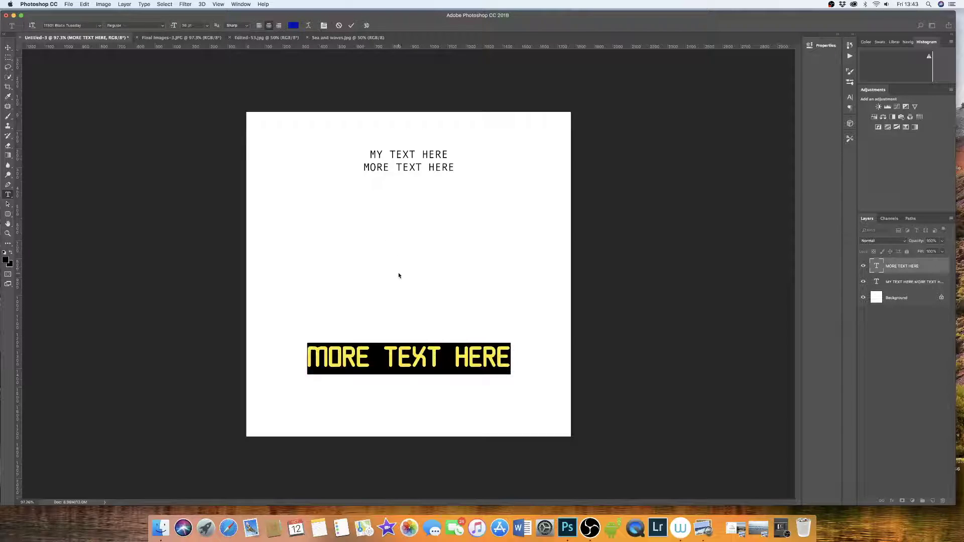
{"action": "left_click", "coordinate": [351, 26]}
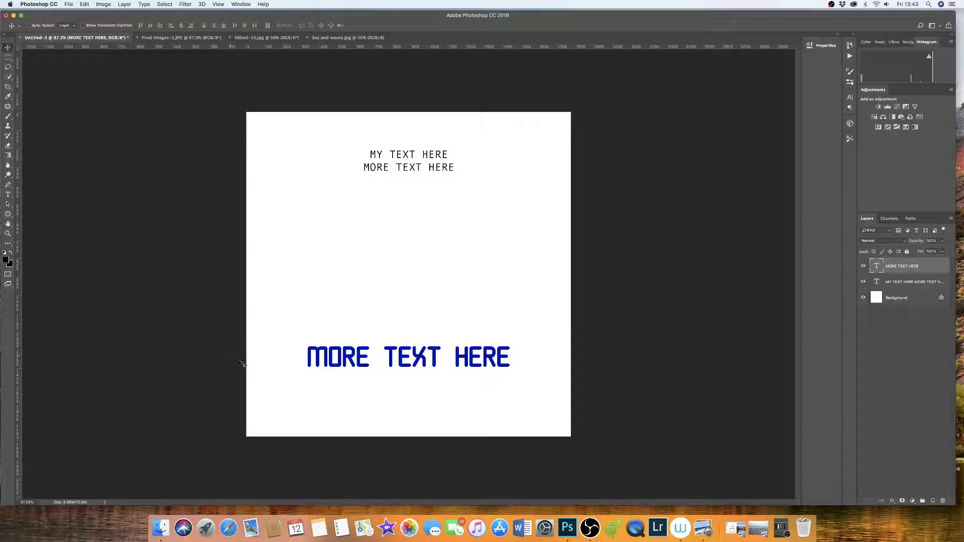
Nudge the blue text up slightly and add an empty Layer 1 above the MY TEXT HERE layer.
{"action": "key", "text": "v"}
{"action": "mouse_move", "coordinate": [418, 358]}
{"action": "left_mouse_down"}
{"action": "mouse_move", "coordinate": [425, 294]}
{"action": "mouse_move", "coordinate": [398, 286]}
{"action": "mouse_move", "coordinate": [437, 324]}
{"action": "mouse_move", "coordinate": [400, 366]}
{"action": "mouse_move", "coordinate": [417, 362]}
{"action": "mouse_move", "coordinate": [415, 351]}
{"action": "left_mouse_up"}
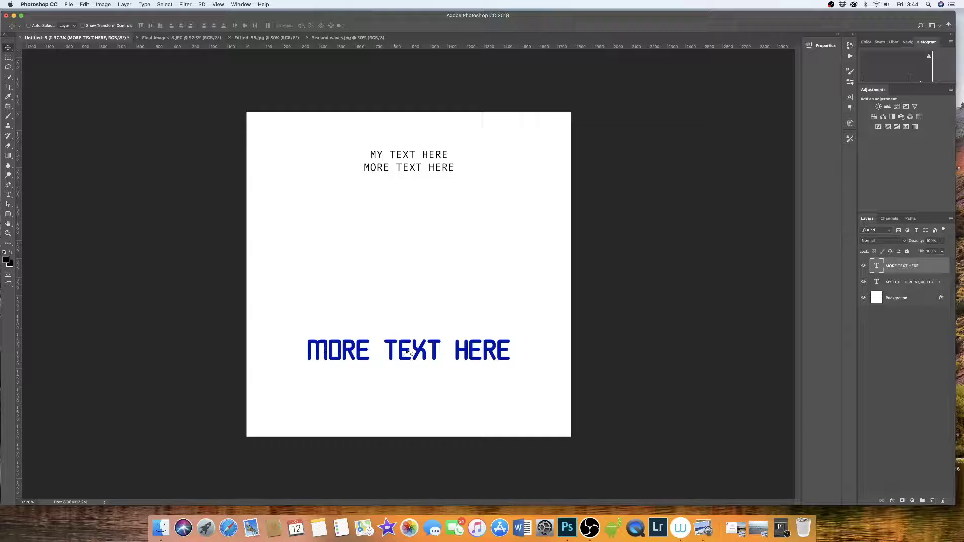
{"action": "left_click", "coordinate": [899, 281]}
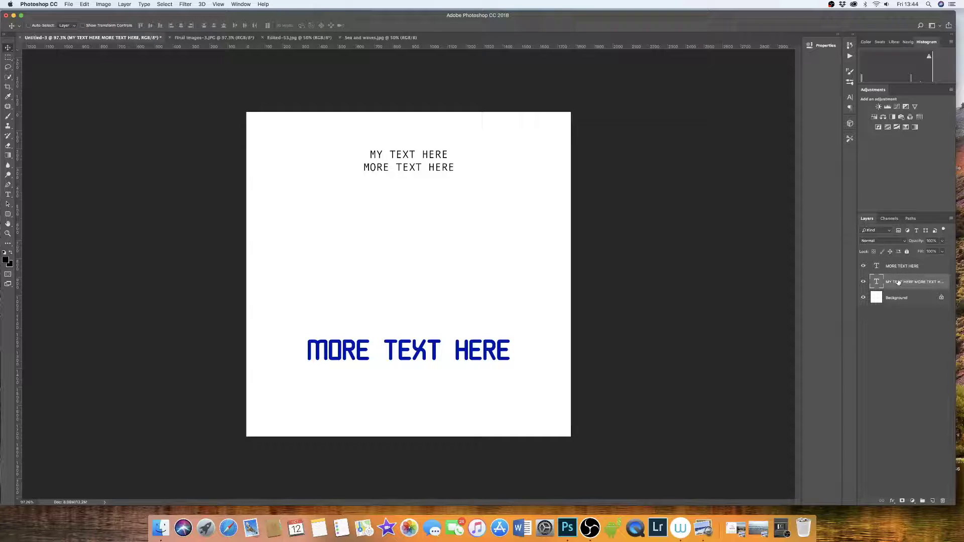
{"action": "left_click", "coordinate": [933, 502]}
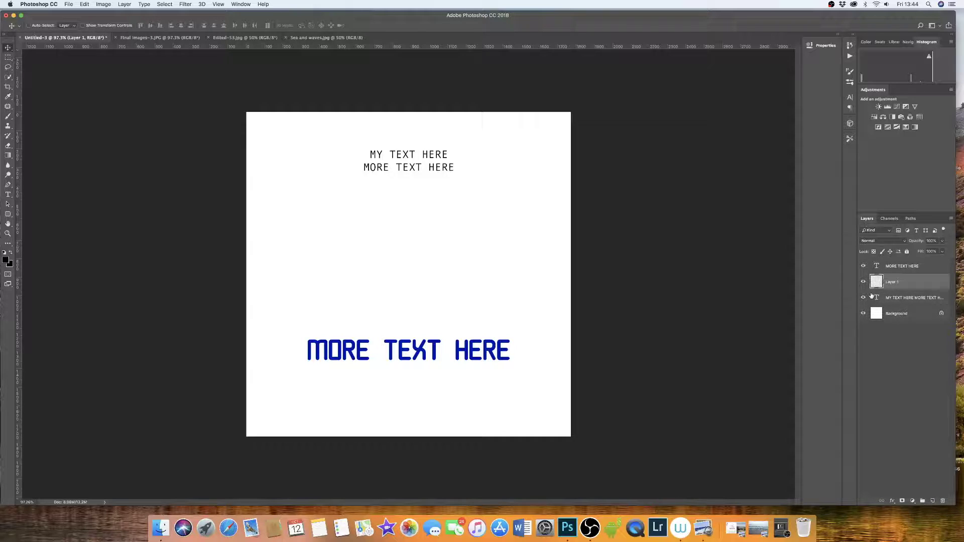
{"action": "left_click", "coordinate": [8, 215]}
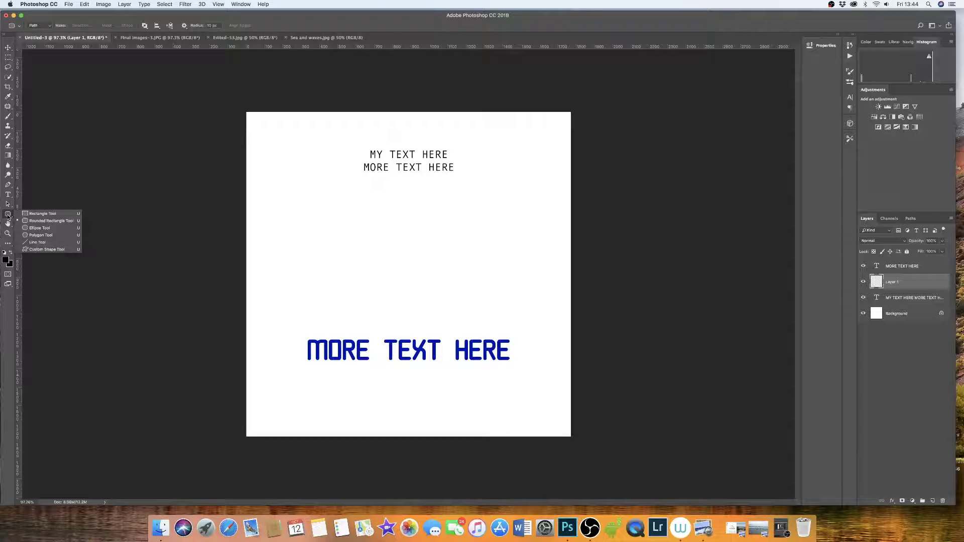
Draw a rounded-rectangle path around the blue text and turn it into a selection.
{"action": "left_click", "coordinate": [294, 327]}
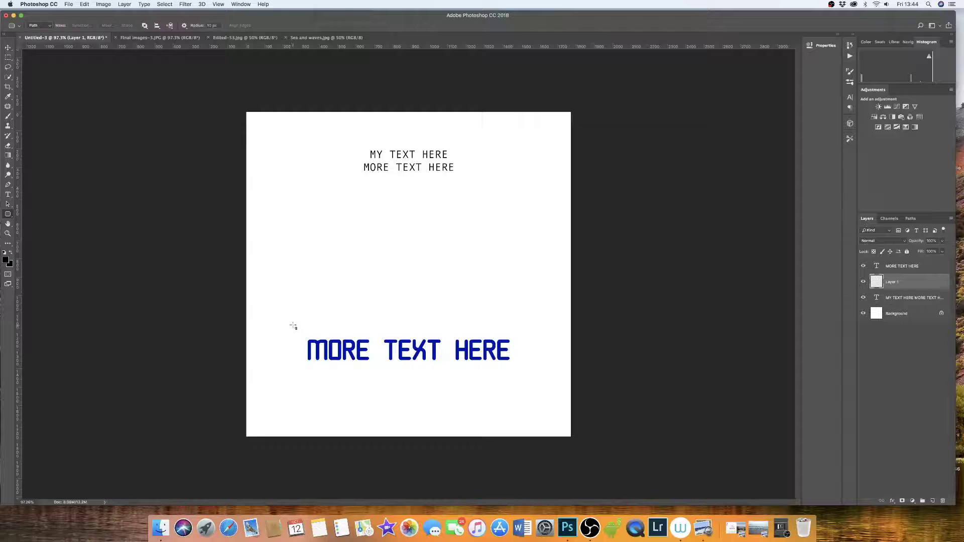
{"action": "left_click_drag", "start_coordinate": [293, 325], "coordinate": [529, 377]}
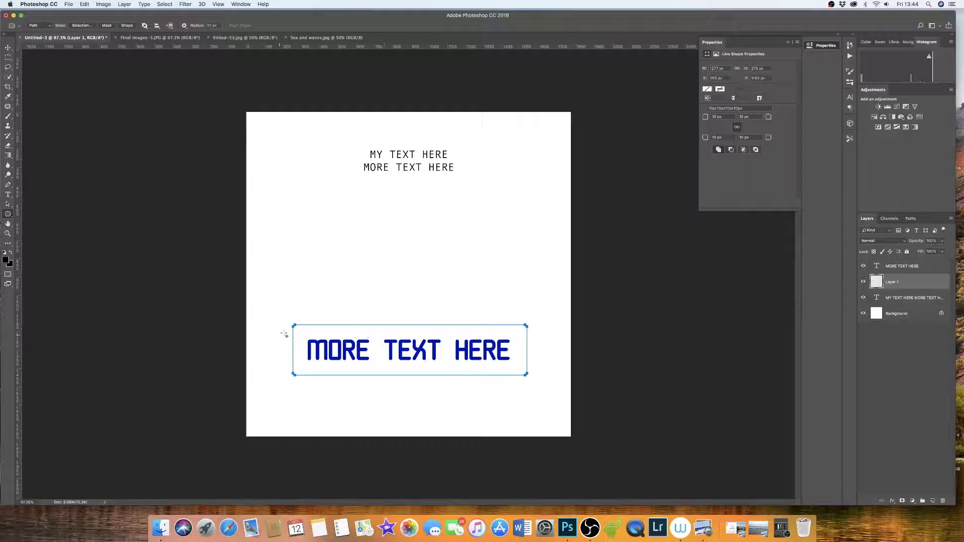
{"action": "right_click", "coordinate": [375, 350]}
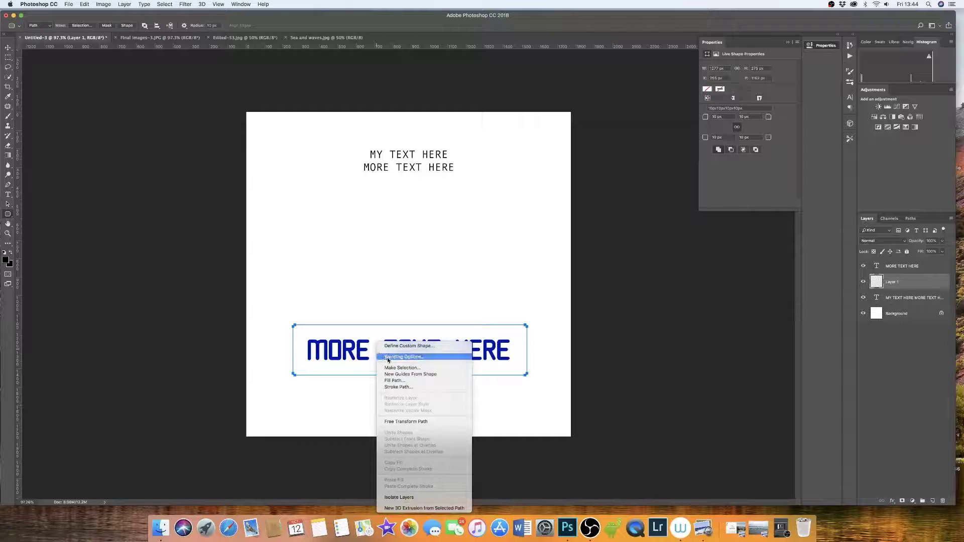
{"action": "left_click", "coordinate": [391, 369]}
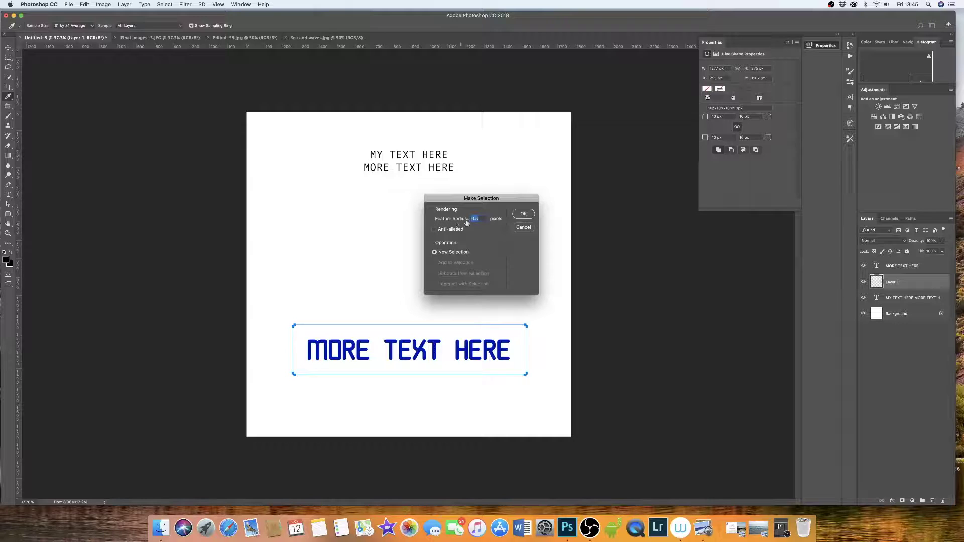
{"action": "left_click", "coordinate": [524, 214]}
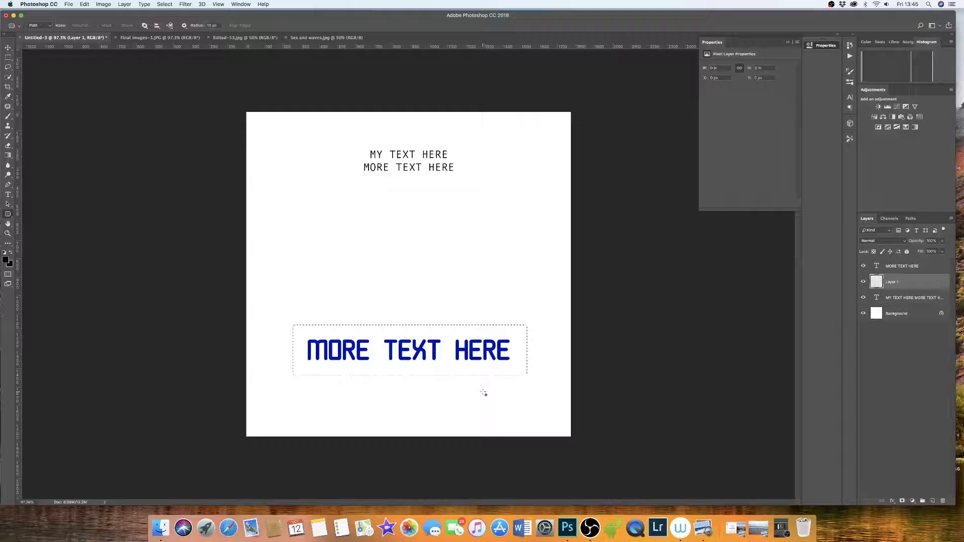
{"action": "left_click", "coordinate": [86, 5]}
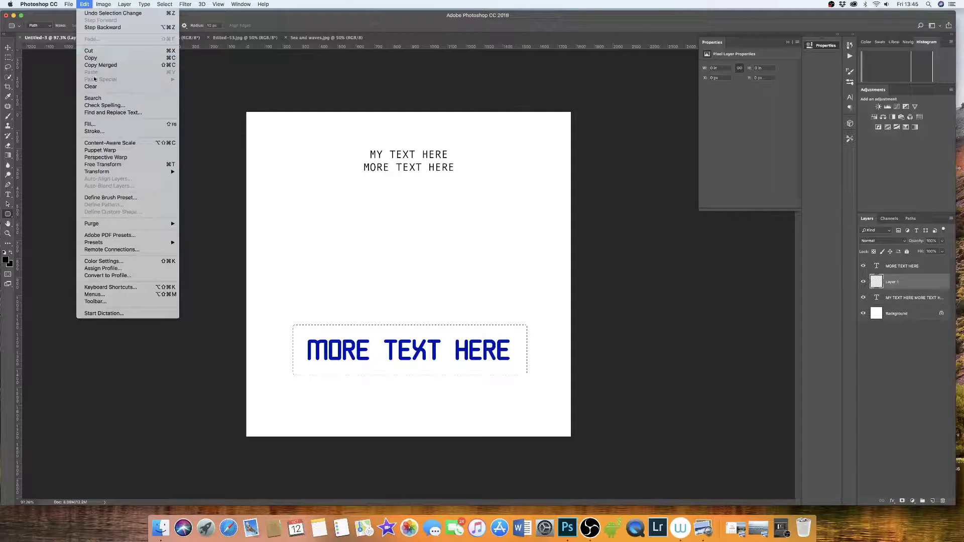
Fill the selection on Layer 1 with mid-grey 7f7f7f, then deselect.
{"action": "left_click", "coordinate": [90, 124]}
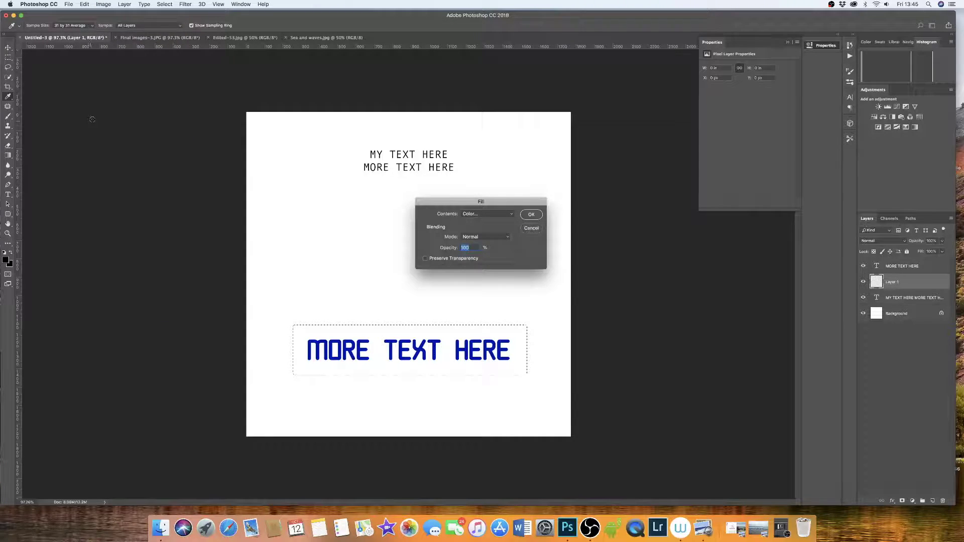
{"action": "left_click", "coordinate": [472, 215]}
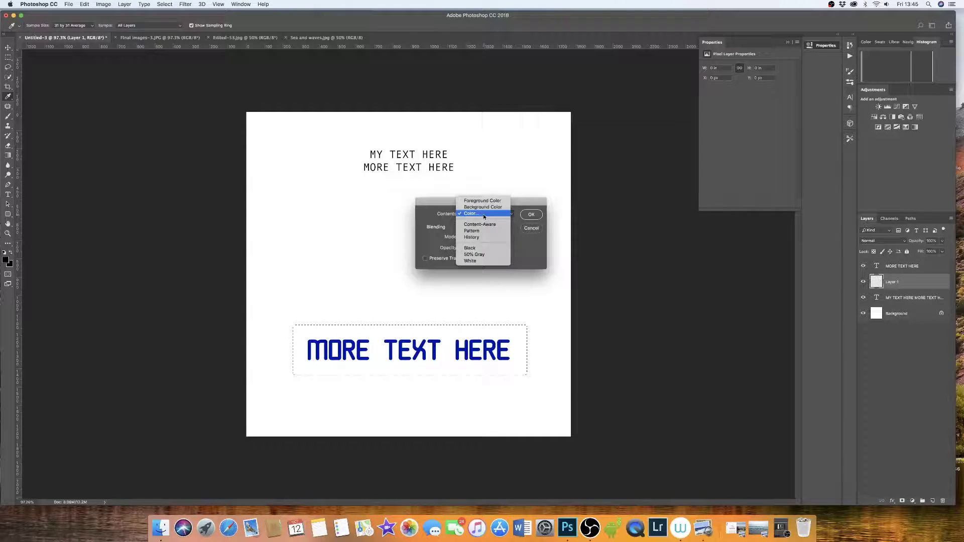
{"action": "left_click", "coordinate": [469, 215]}
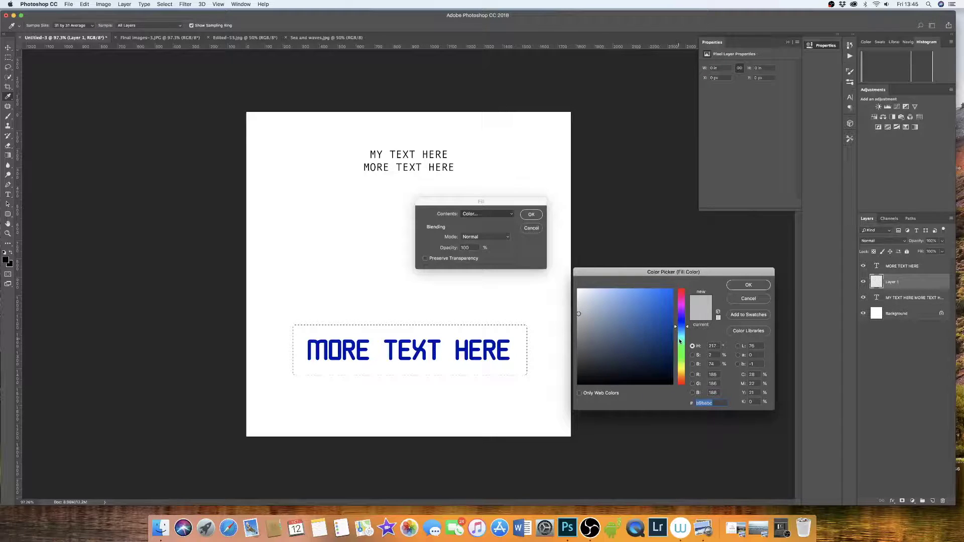
{"action": "left_click", "coordinate": [577, 337]}
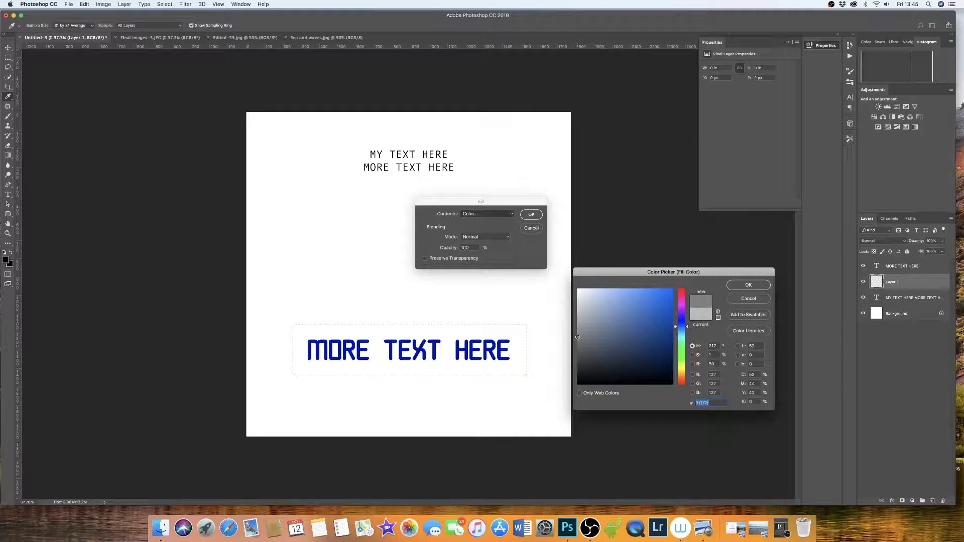
{"action": "left_click", "coordinate": [758, 287]}
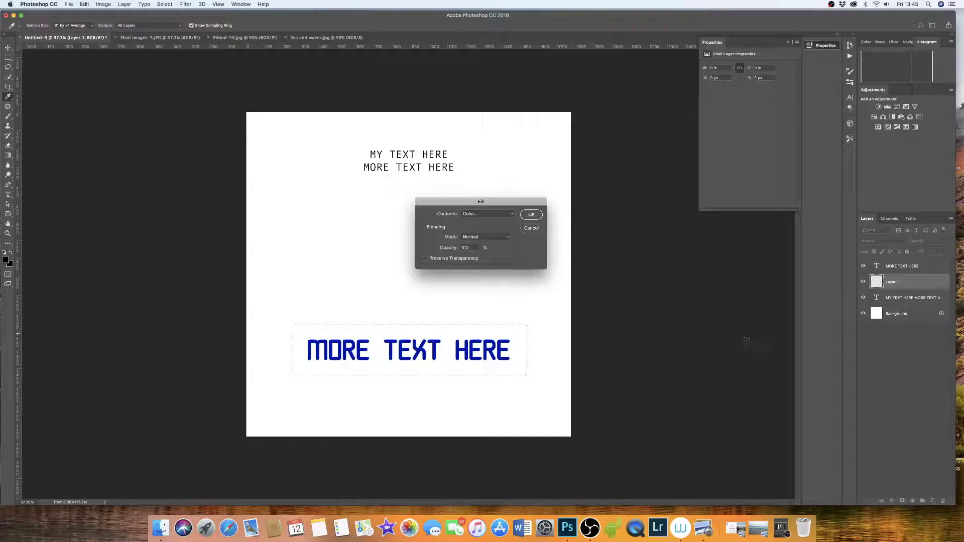
{"action": "left_click", "coordinate": [532, 214]}
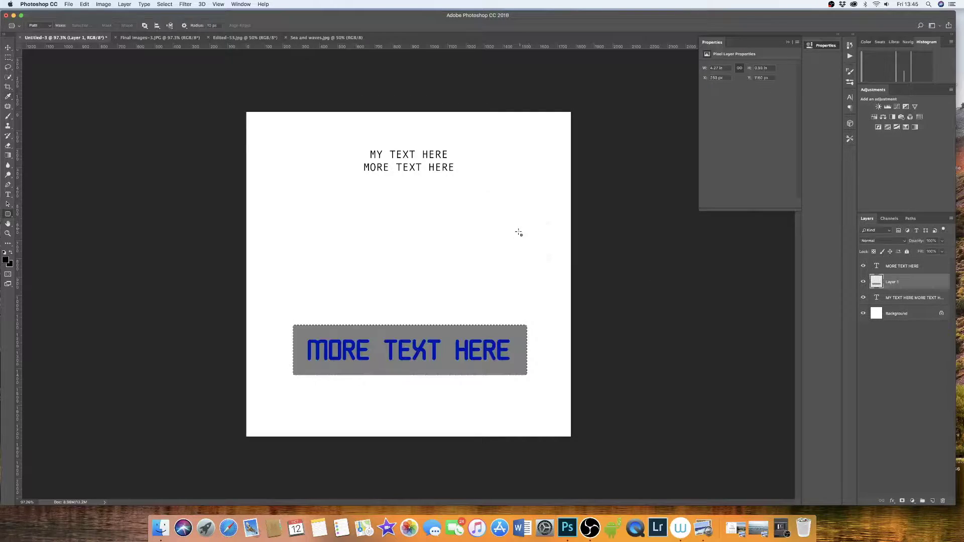
{"action": "key", "text": "u"}
{"action": "key", "text": "super+d"}
Nudge the grey box with the Move tool, leaving it in its original position.
{"action": "key", "text": "v"}
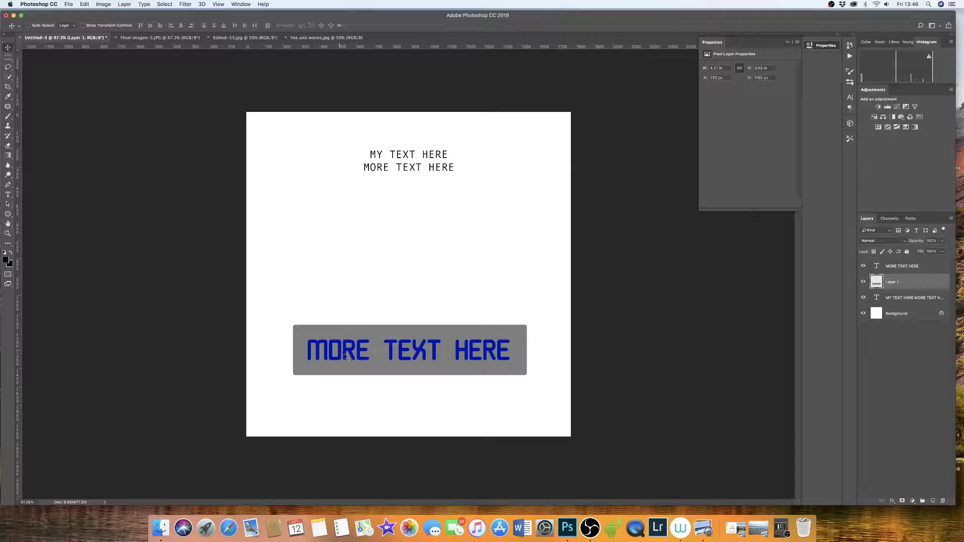
{"action": "mouse_move", "coordinate": [379, 359]}
{"action": "left_mouse_down"}
{"action": "mouse_move", "coordinate": [414, 354]}
{"action": "mouse_move", "coordinate": [357, 369]}
{"action": "mouse_move", "coordinate": [380, 359]}
{"action": "left_mouse_up"}
Group the grey box and MORE TEXT HERE layers as Group 1 and drag the group slightly lower.
{"action": "left_click", "coordinate": [926, 269], "text": "shift"}
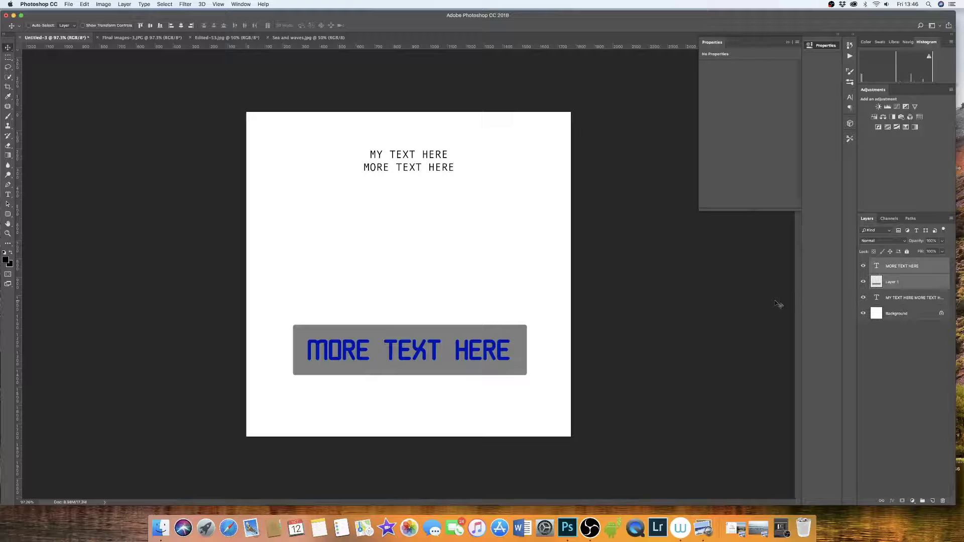
{"action": "key", "text": "super+g"}
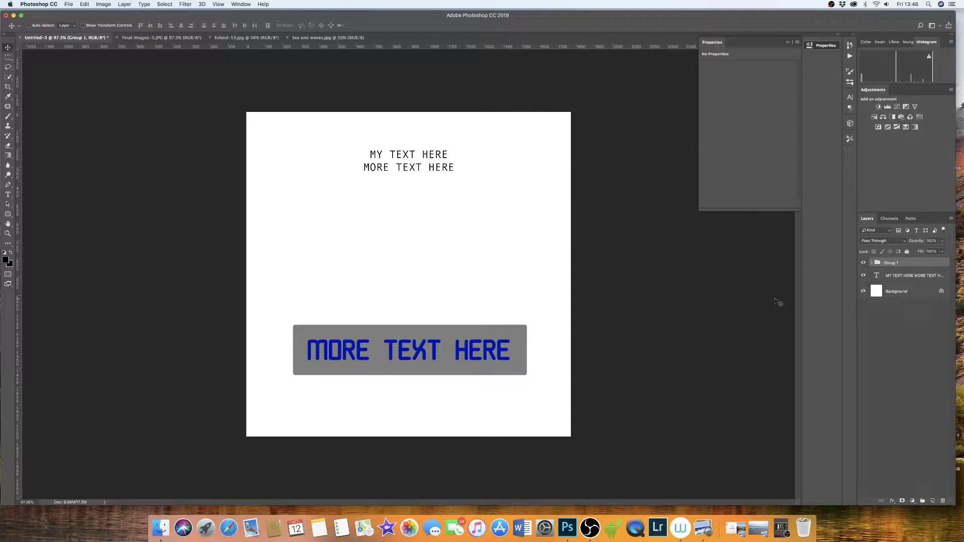
{"action": "left_click", "coordinate": [871, 264]}
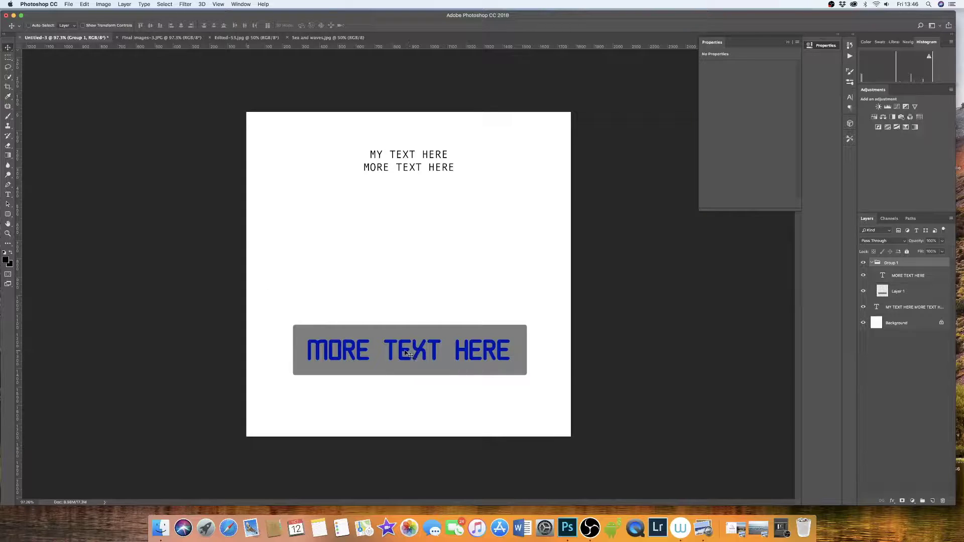
{"action": "mouse_move", "coordinate": [401, 356]}
{"action": "left_mouse_down"}
{"action": "mouse_move", "coordinate": [420, 354]}
{"action": "mouse_move", "coordinate": [433, 281]}
{"action": "mouse_move", "coordinate": [378, 276]}
{"action": "mouse_move", "coordinate": [388, 354]}
{"action": "mouse_move", "coordinate": [411, 381]}
{"action": "mouse_move", "coordinate": [396, 382]}
{"action": "mouse_move", "coordinate": [406, 343]}
{"action": "mouse_move", "coordinate": [379, 365]}
{"action": "mouse_move", "coordinate": [411, 369]}
{"action": "mouse_move", "coordinate": [401, 374]}
{"action": "left_mouse_up"}
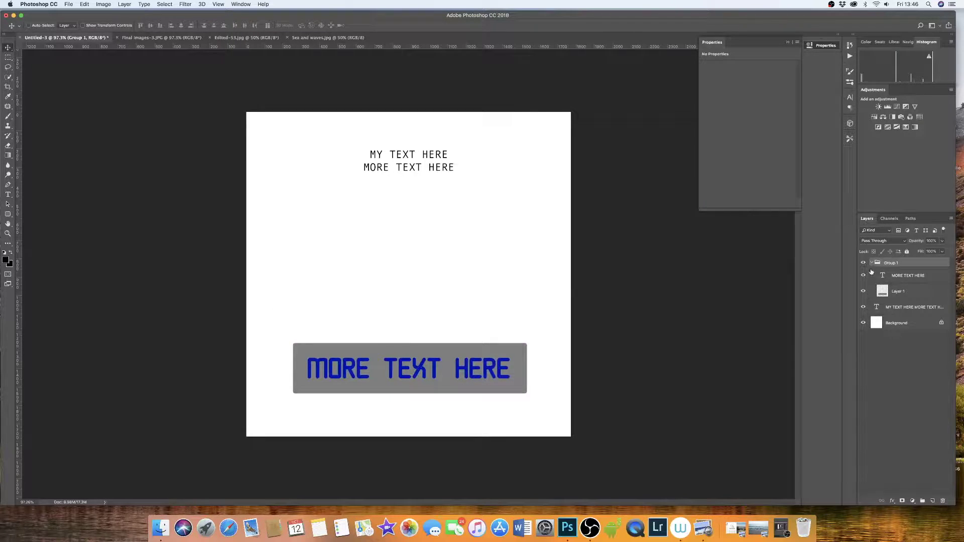
Recolour the MORE TEXT HERE wording from blue to purple with the Type tool's colour swatch.
{"action": "left_click", "coordinate": [897, 293]}
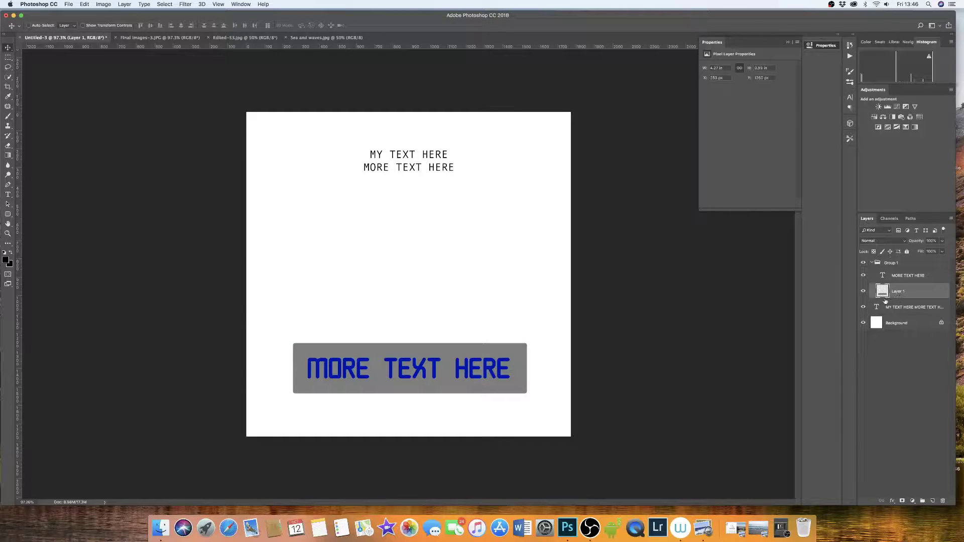
{"action": "left_click", "coordinate": [899, 276]}
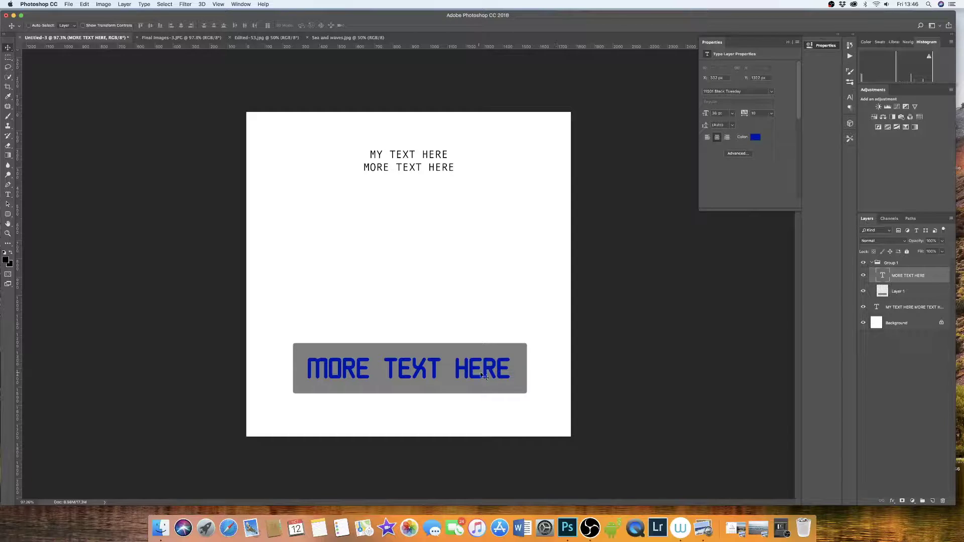
{"action": "left_click", "coordinate": [8, 195]}
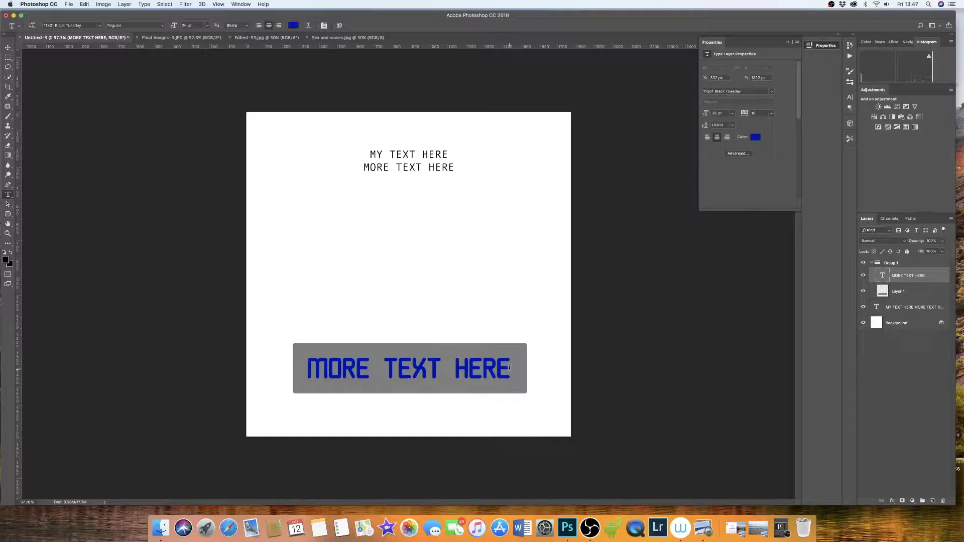
{"action": "left_click_drag", "start_coordinate": [510, 368], "coordinate": [316, 365]}
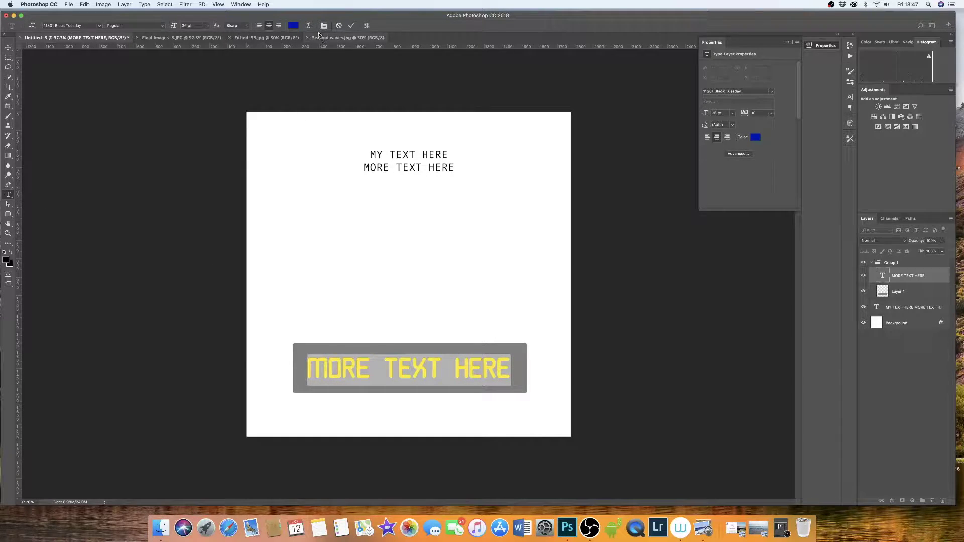
{"action": "left_click", "coordinate": [293, 25]}
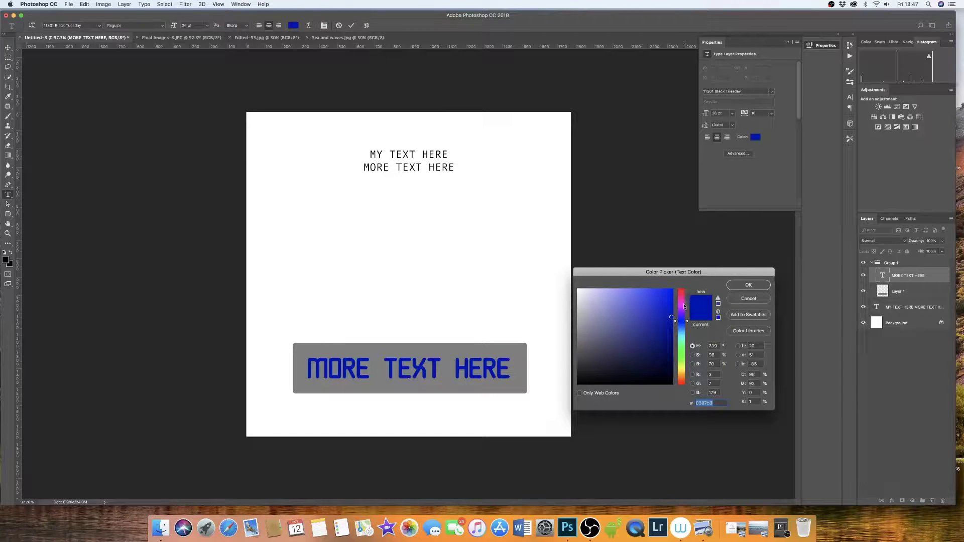
{"action": "left_click", "coordinate": [683, 306]}
{"action": "left_click", "coordinate": [745, 285]}
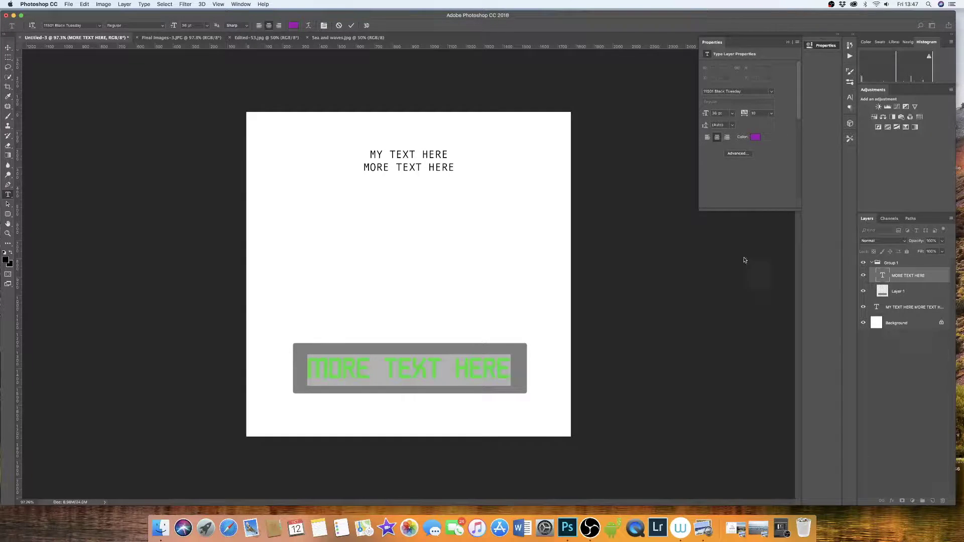
{"action": "key", "text": "super+Return"}
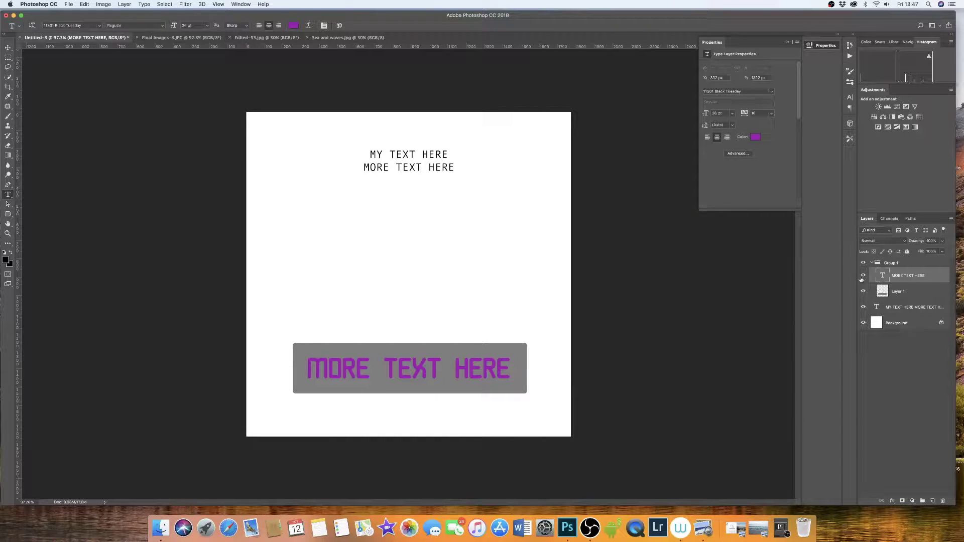
{"action": "left_click", "coordinate": [872, 264]}
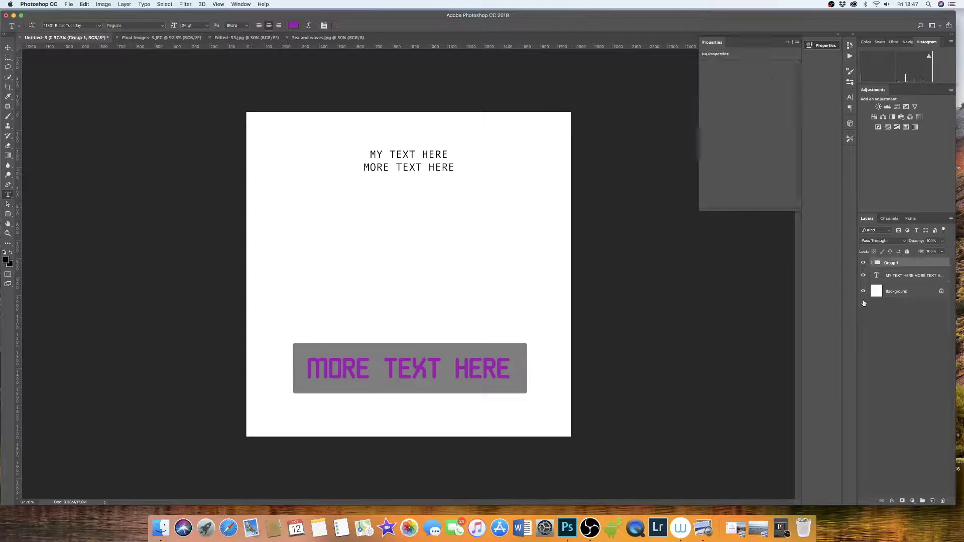
Add a new layer above Background and marquee-select a rectangle around the MY TEXT HERE block.
{"action": "left_click", "coordinate": [893, 277]}
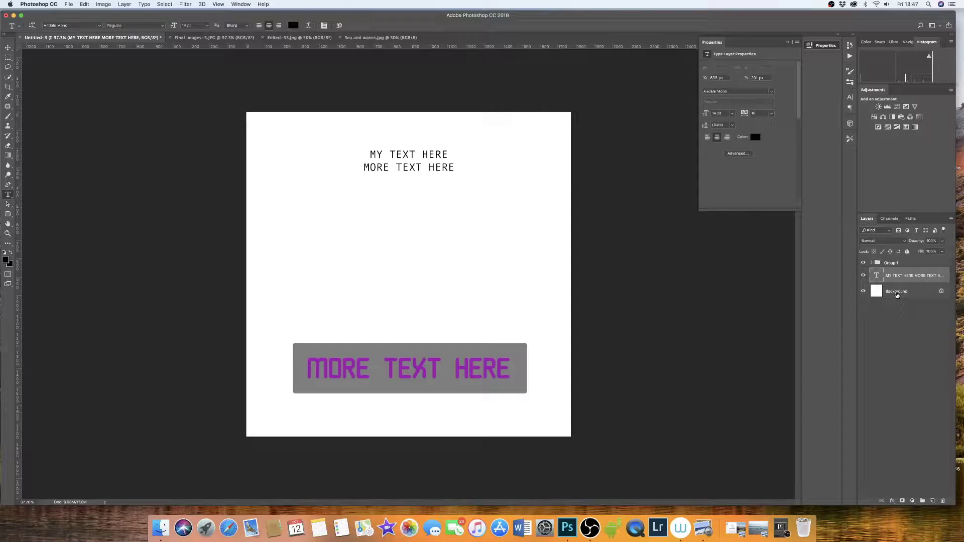
{"action": "left_click", "coordinate": [898, 293]}
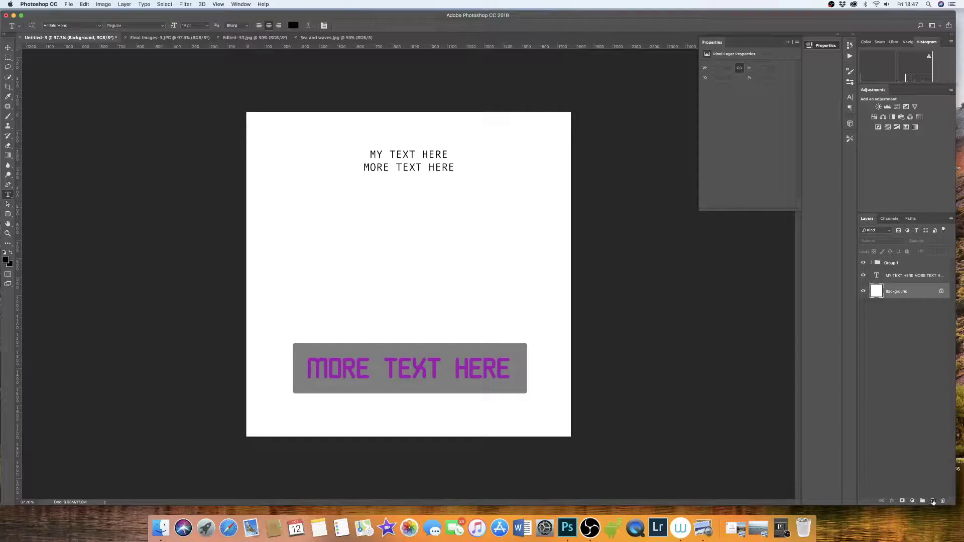
{"action": "left_click", "coordinate": [932, 501]}
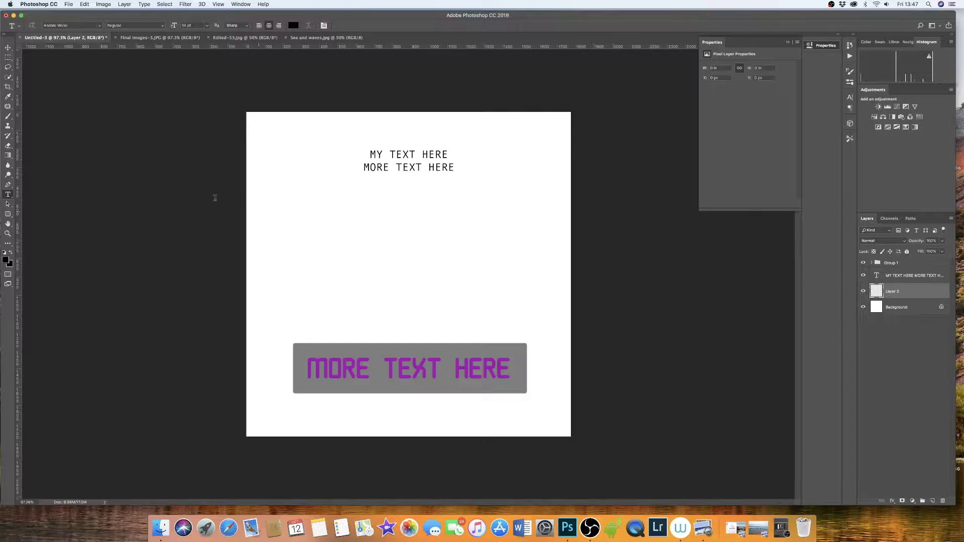
{"action": "left_click", "coordinate": [8, 59]}
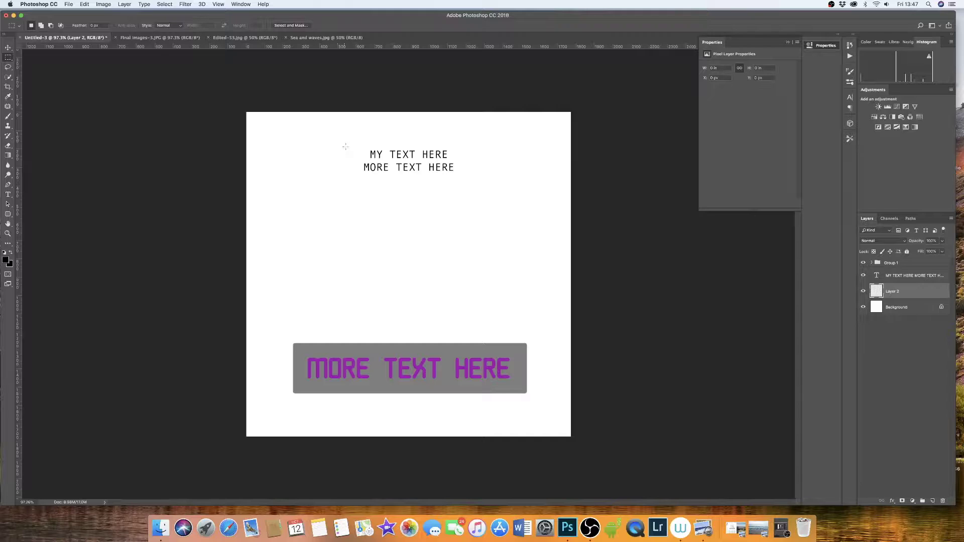
{"action": "left_click_drag", "start_coordinate": [337, 139], "coordinate": [473, 180]}
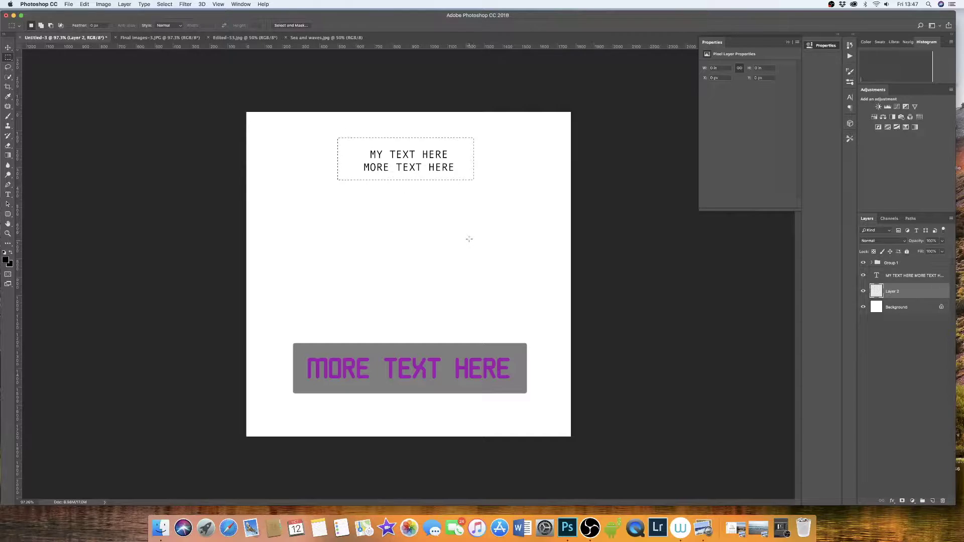
Stroke the rectangular selection with a 3 px black outline.
{"action": "right_click", "coordinate": [434, 159]}
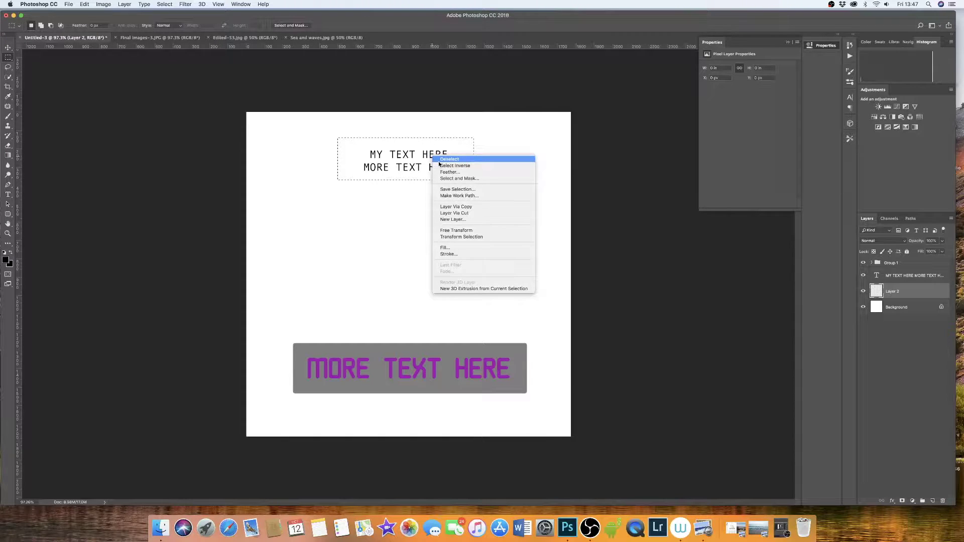
{"action": "left_click", "coordinate": [451, 255]}
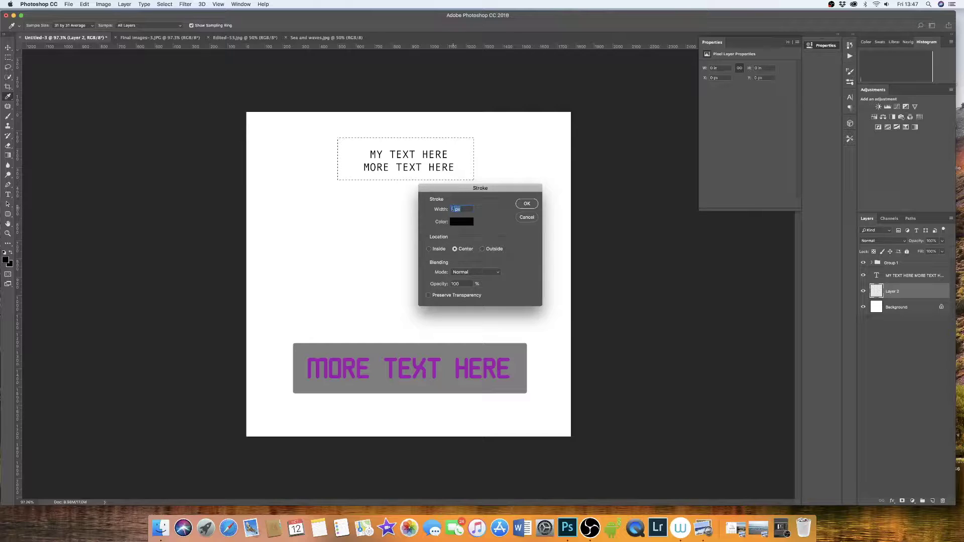
{"action": "left_click", "coordinate": [457, 224]}
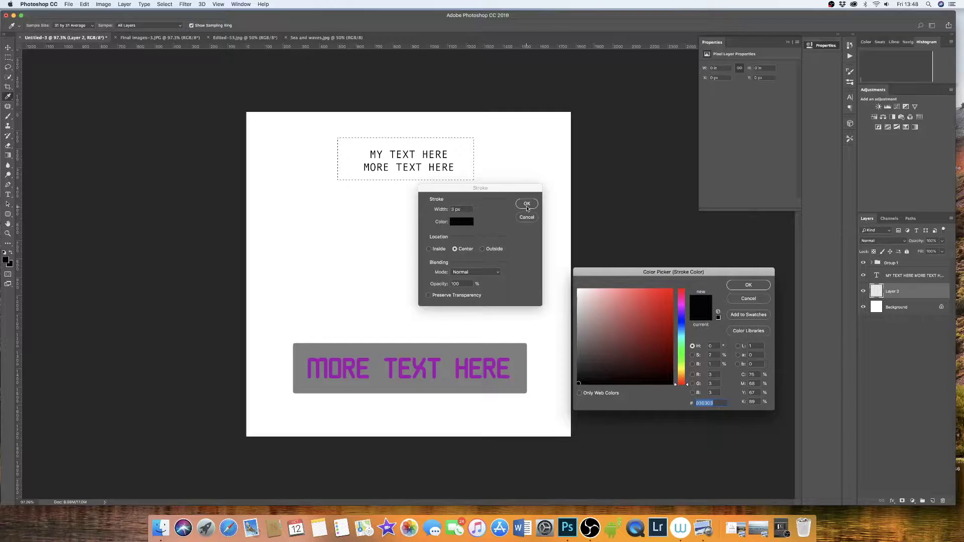
{"action": "left_click", "coordinate": [737, 286]}
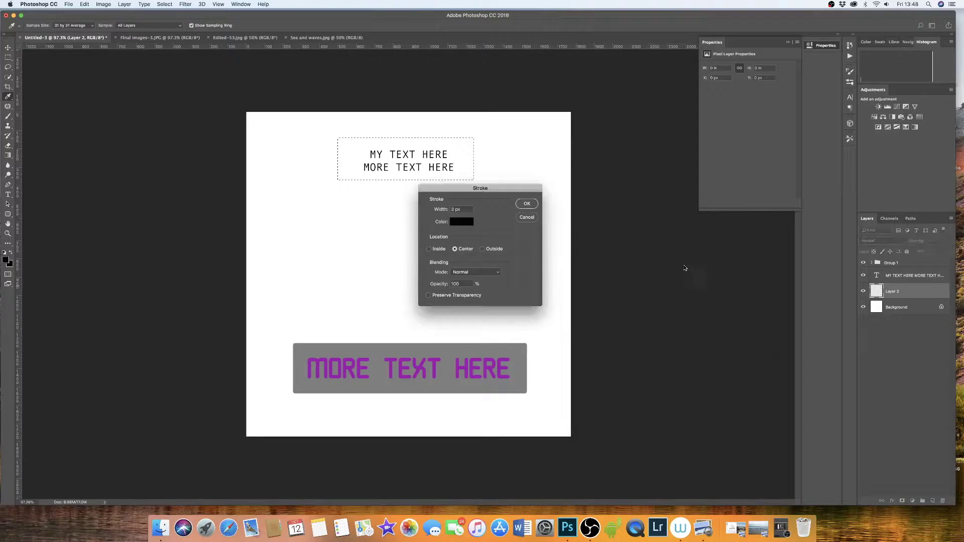
{"action": "left_click", "coordinate": [527, 204]}
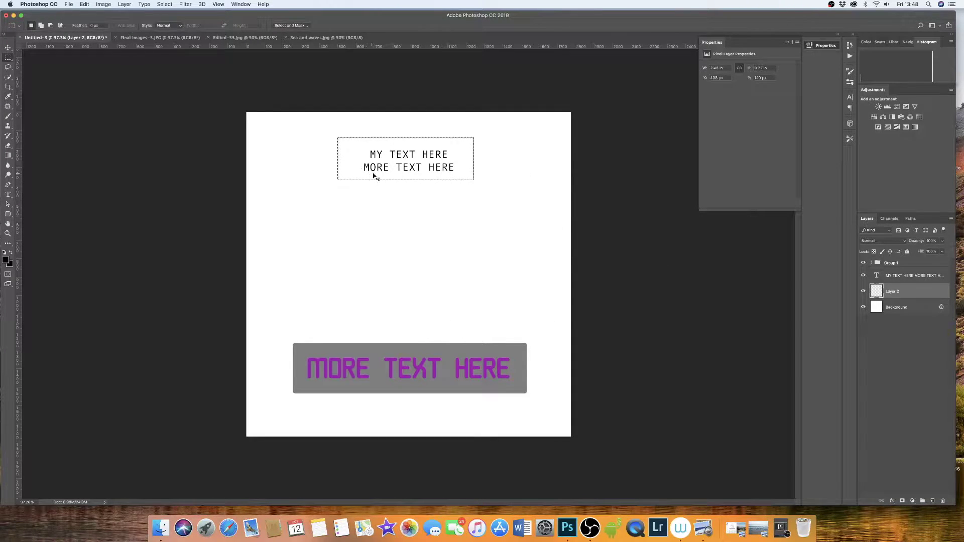
Deselect and shift the thin black frame so it sits centred around the two text lines.
{"action": "key", "text": "super+d"}
{"action": "key", "text": "v"}
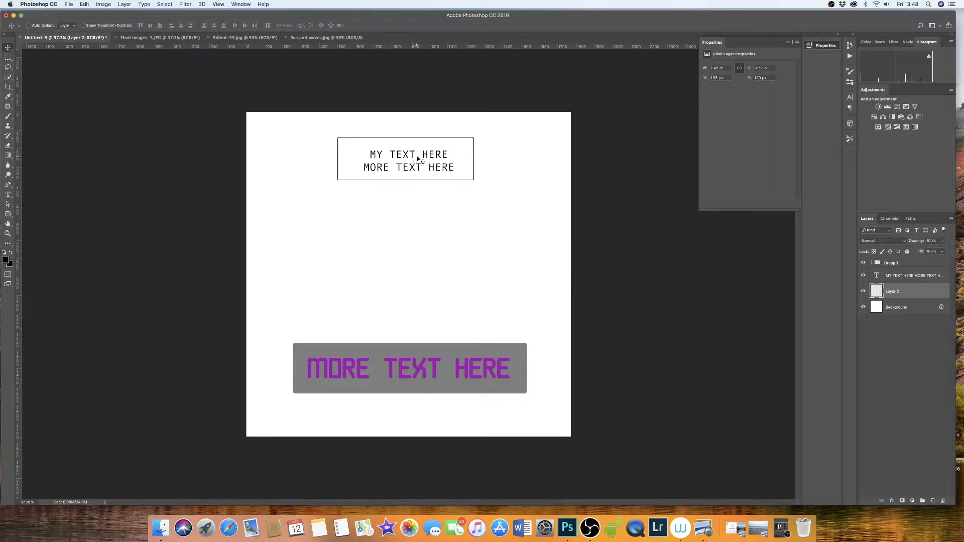
{"action": "mouse_move", "coordinate": [416, 159]}
{"action": "left_mouse_down"}
{"action": "mouse_move", "coordinate": [413, 150]}
{"action": "mouse_move", "coordinate": [427, 154]}
{"action": "mouse_move", "coordinate": [409, 156]}
{"action": "mouse_move", "coordinate": [422, 158]}
{"action": "mouse_move", "coordinate": [424, 173]}
{"action": "left_mouse_up"}
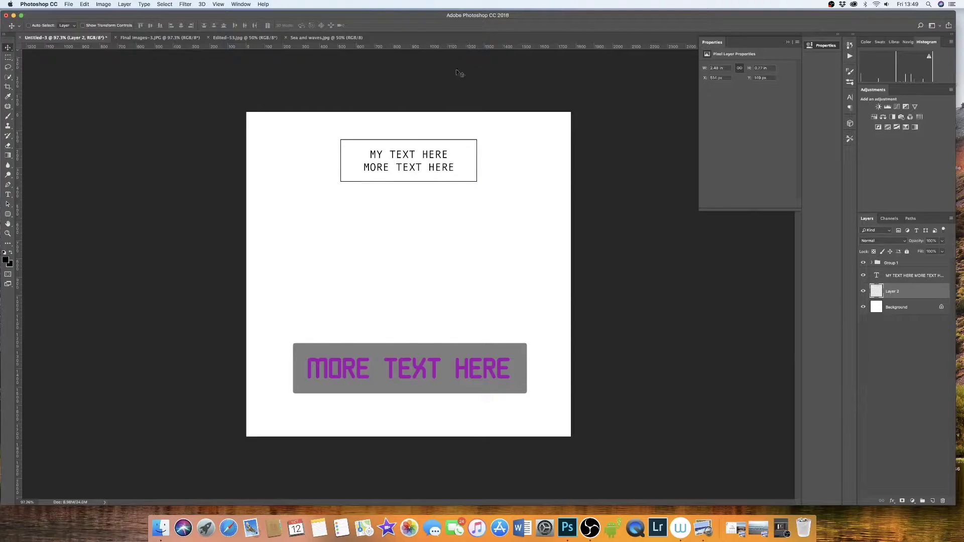
{"action": "left_click_drag", "start_coordinate": [911, 297], "coordinate": [909, 280]}
Group the top text and its frame as Group 2, move it higher, and select the text layer.
{"action": "left_click", "coordinate": [906, 277], "text": "shift"}
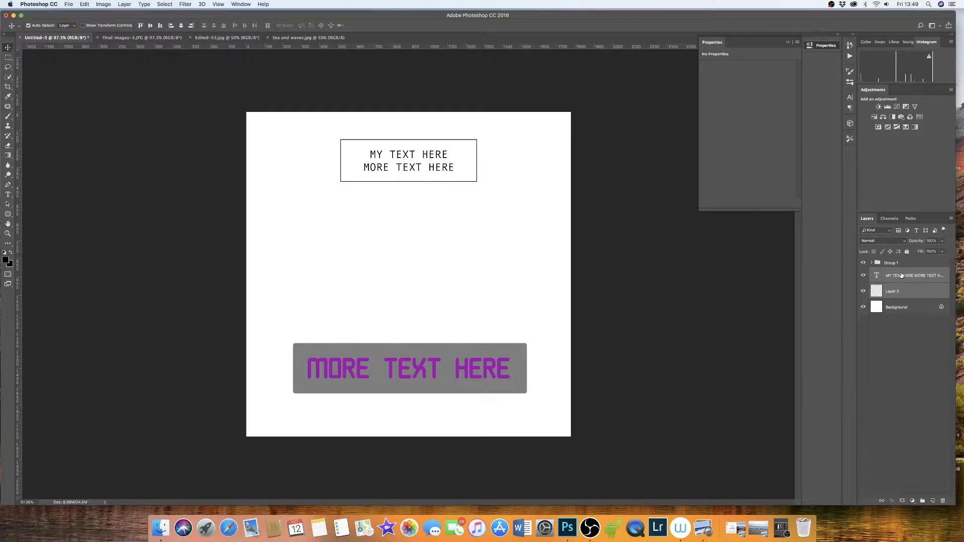
{"action": "key", "text": "super+g"}
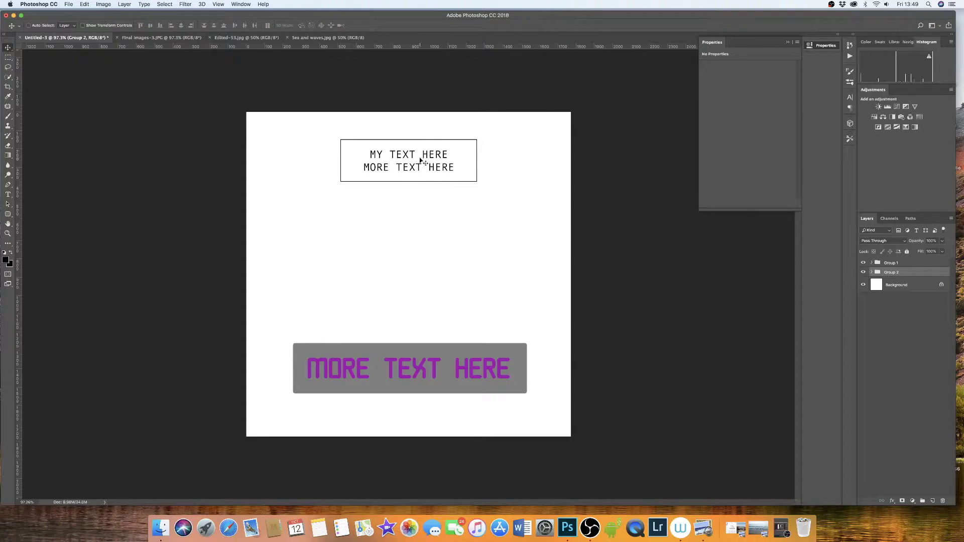
{"action": "mouse_move", "coordinate": [420, 160]}
{"action": "left_mouse_down"}
{"action": "mouse_move", "coordinate": [402, 182]}
{"action": "mouse_move", "coordinate": [443, 292]}
{"action": "mouse_move", "coordinate": [417, 238]}
{"action": "mouse_move", "coordinate": [448, 138]}
{"action": "mouse_move", "coordinate": [416, 142]}
{"action": "mouse_move", "coordinate": [426, 146]}
{"action": "left_mouse_up"}
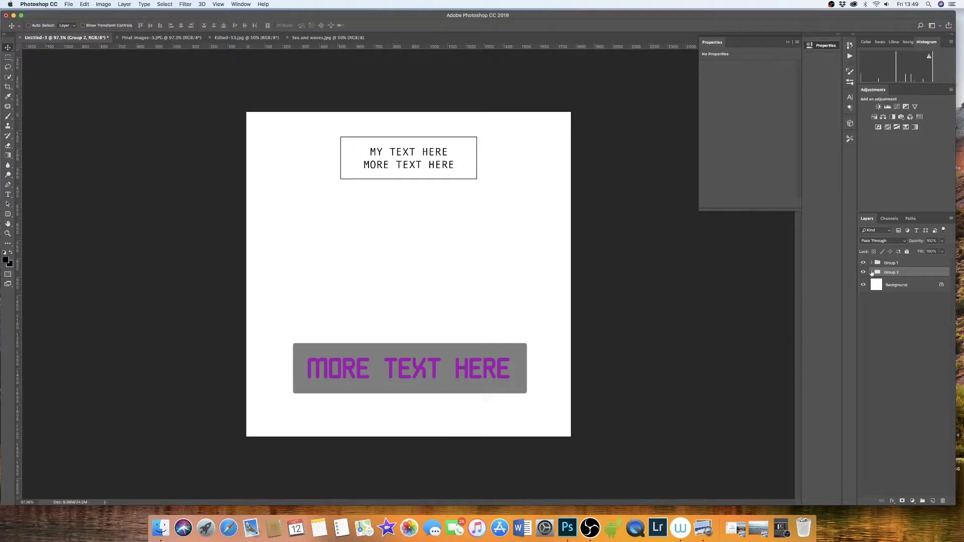
{"action": "left_click", "coordinate": [872, 272]}
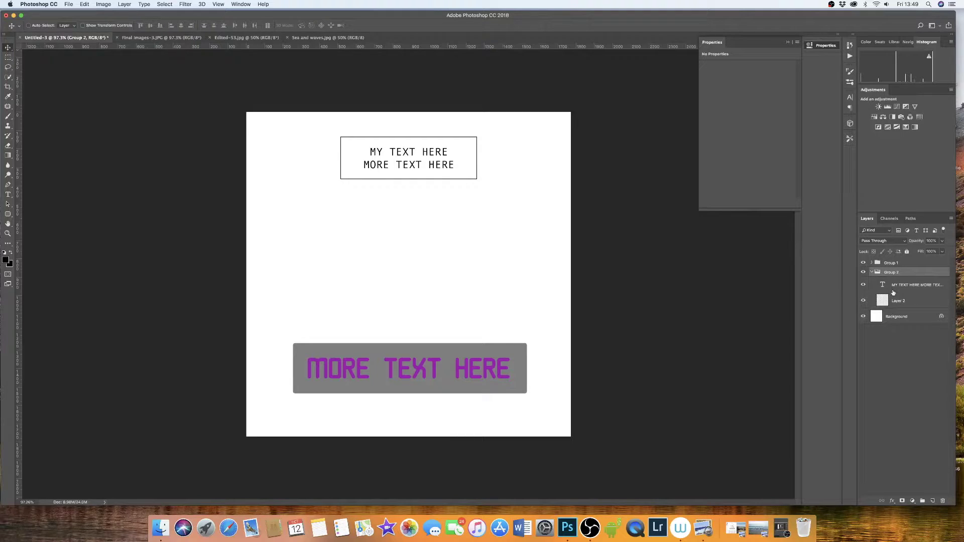
{"action": "left_click", "coordinate": [893, 291]}
In Layer Style for the monospace text, preview Drop Shadow, Outer Glow and Pattern Overlay, leaving each off.
{"action": "double_click", "coordinate": [898, 291]}
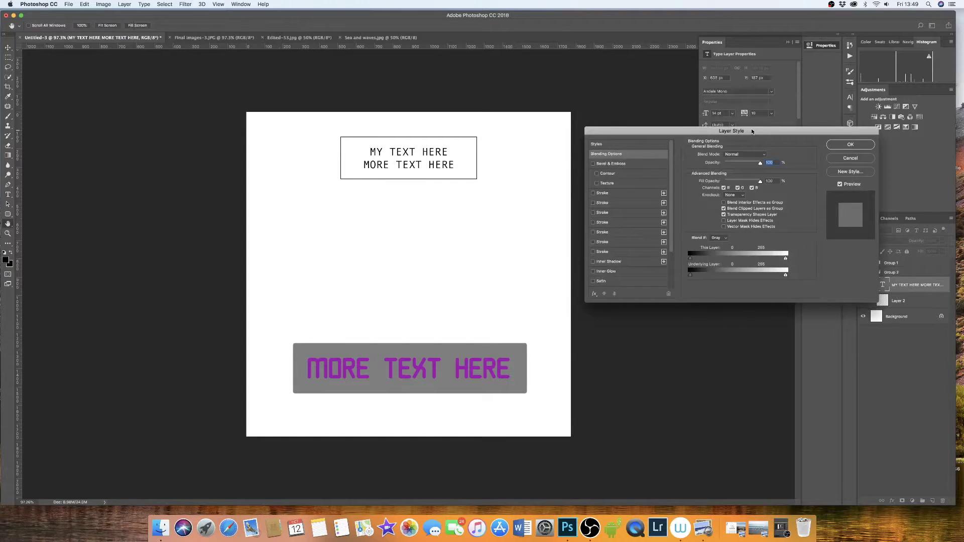
{"action": "left_click_drag", "start_coordinate": [752, 131], "coordinate": [744, 40]}
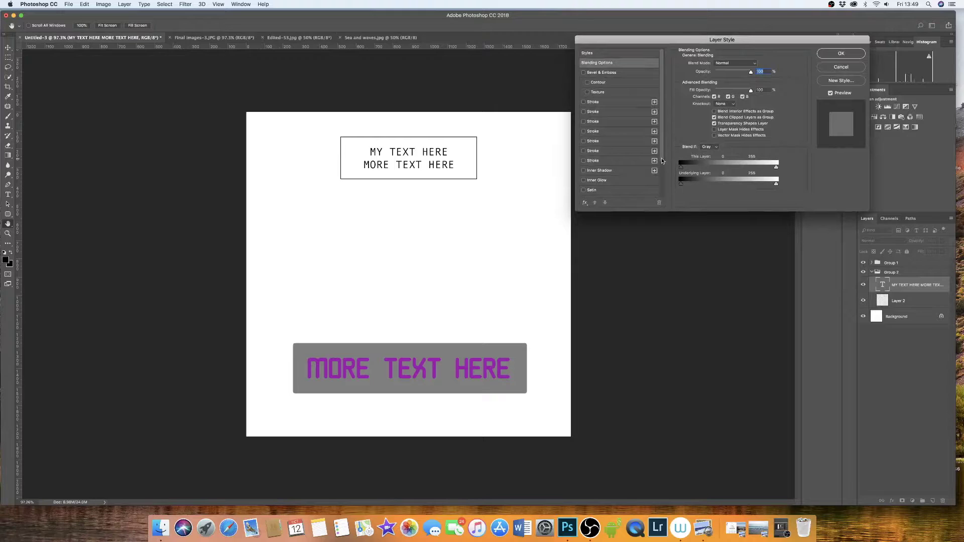
{"action": "scroll", "coordinate": [662, 186], "scroll_direction": "down", "scroll_amount": 2}
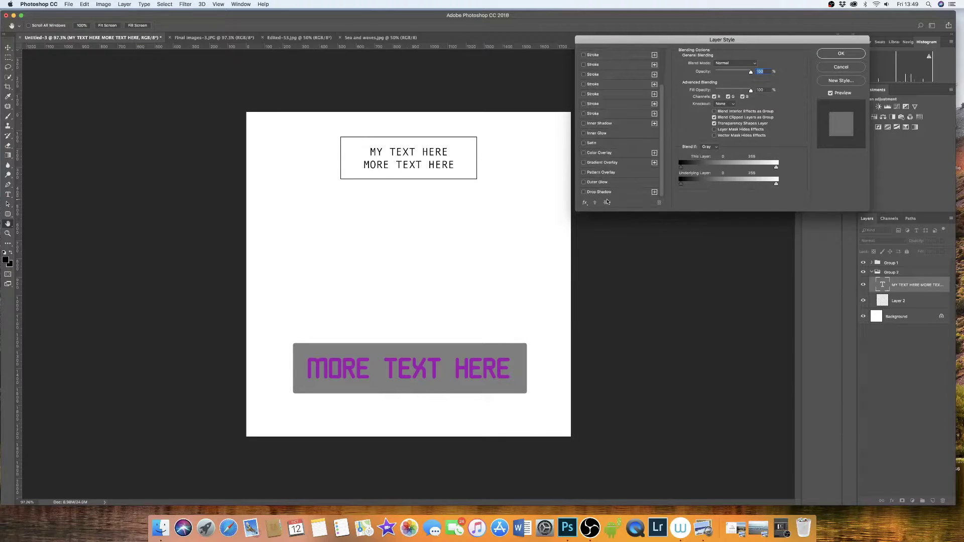
{"action": "left_click", "coordinate": [584, 193]}
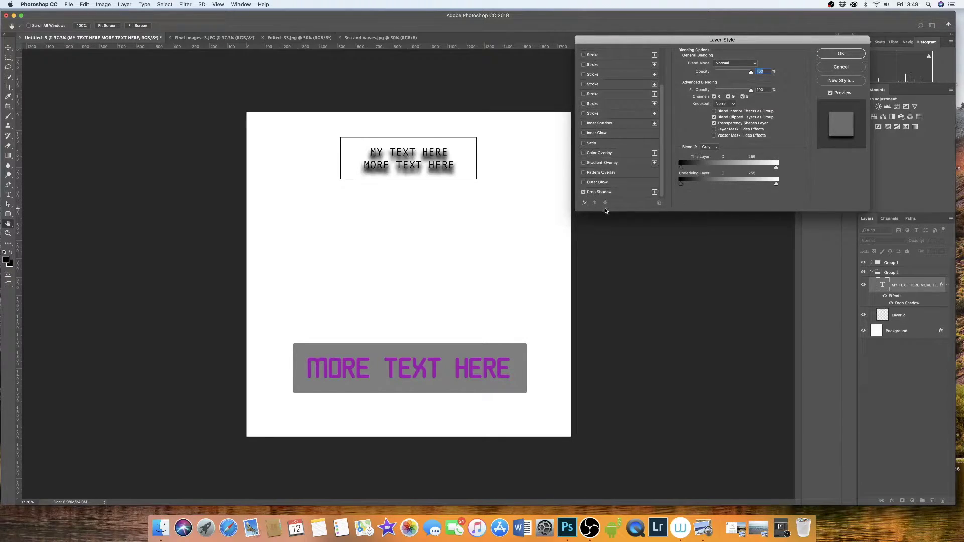
{"action": "left_click", "coordinate": [583, 193]}
{"action": "left_click", "coordinate": [584, 182]}
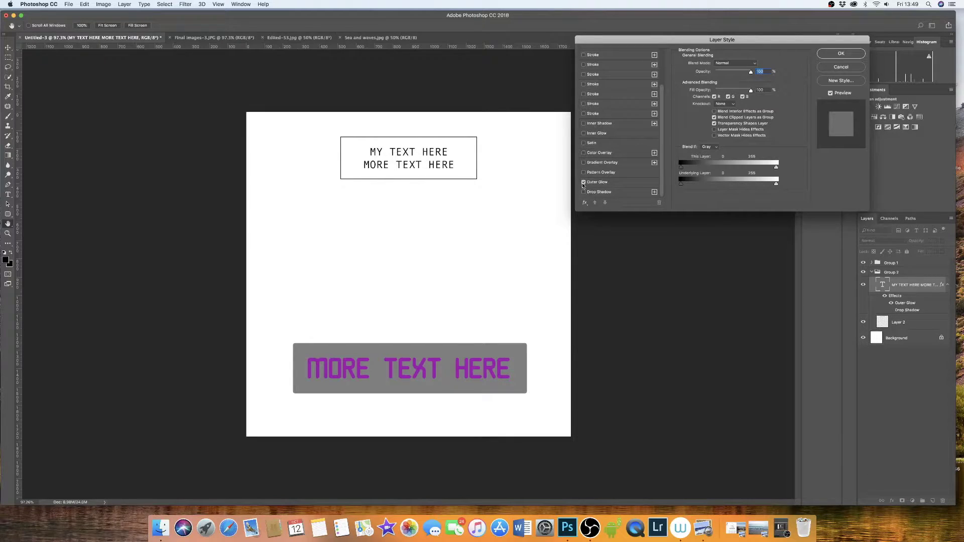
{"action": "left_click", "coordinate": [584, 182]}
{"action": "left_click", "coordinate": [583, 172]}
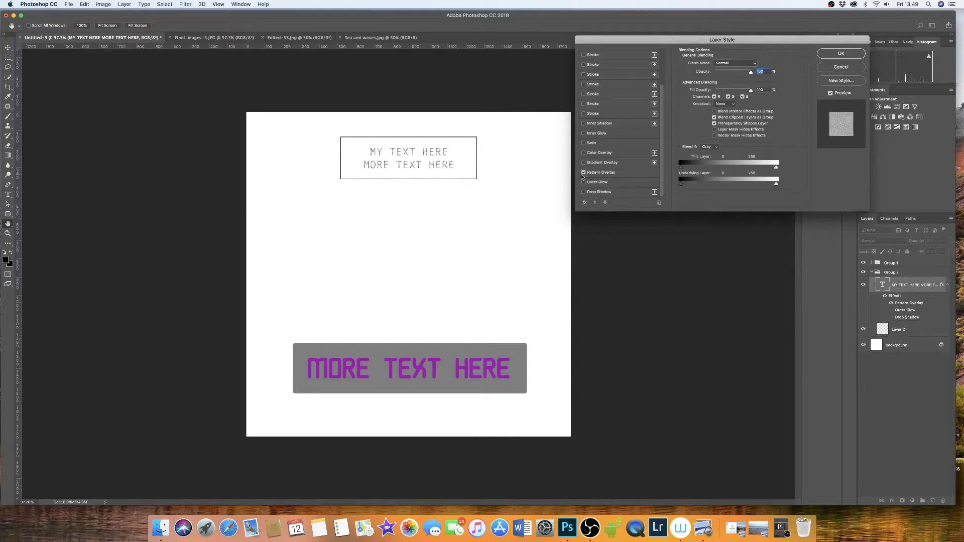
{"action": "left_click", "coordinate": [584, 173]}
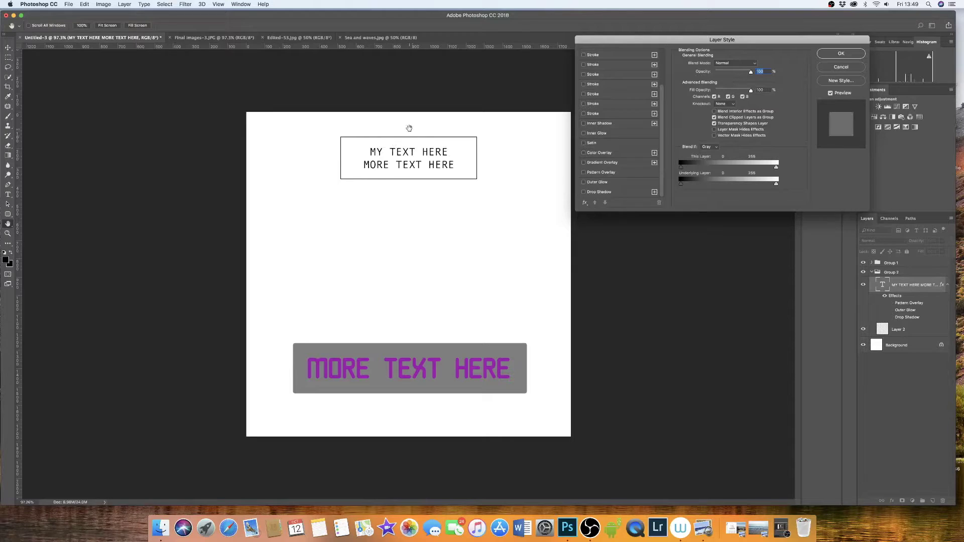
Zoom in on the boxed text and preview Pattern Overlay and Gradient Overlay, turning both off.
{"action": "left_click_drag", "start_coordinate": [419, 131], "coordinate": [465, 136]}
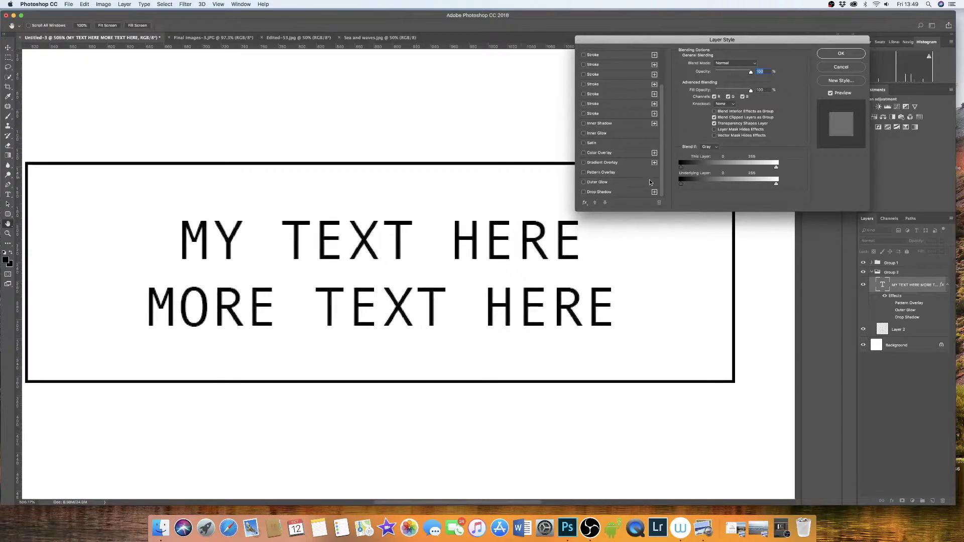
{"action": "left_click", "coordinate": [584, 173]}
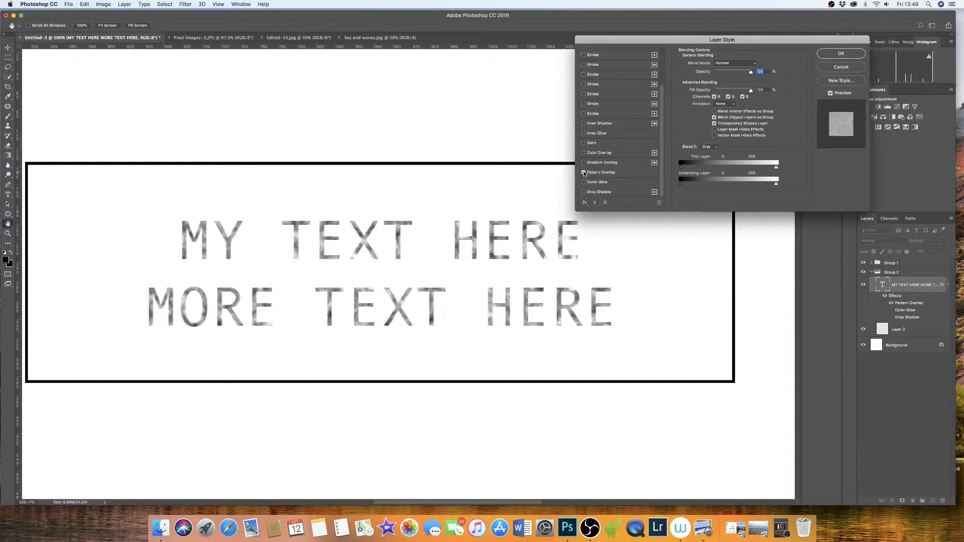
{"action": "left_click", "coordinate": [584, 173]}
{"action": "left_click", "coordinate": [584, 163]}
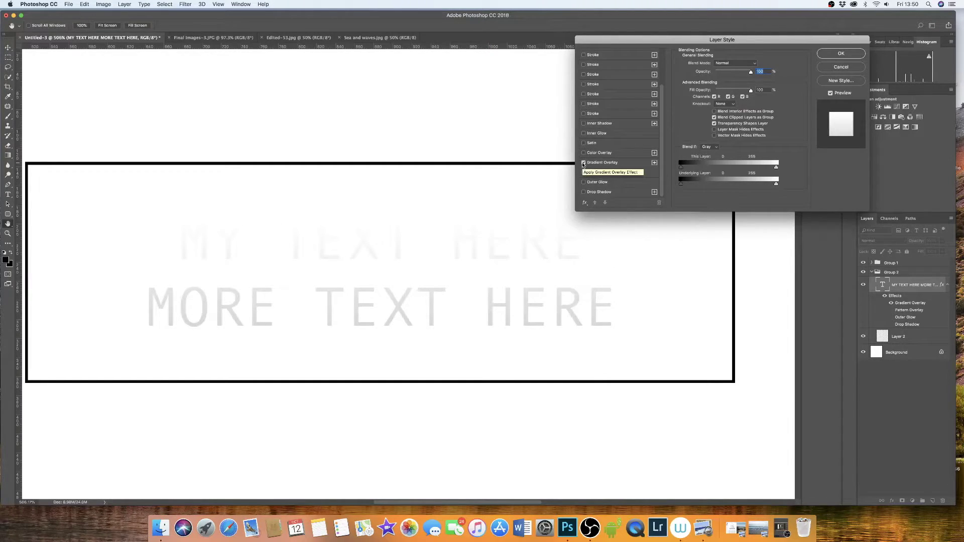
{"action": "left_click", "coordinate": [584, 163]}
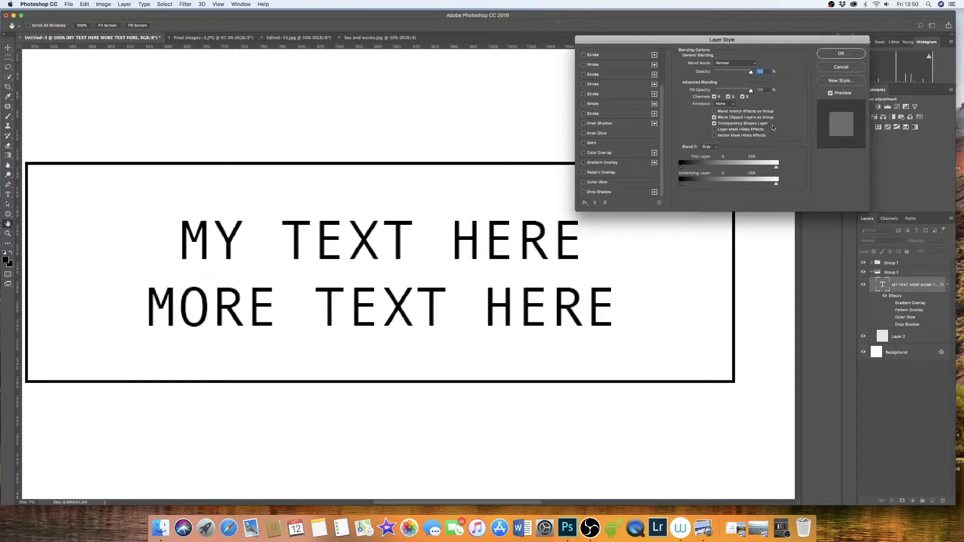
Try two drop shadows with distance 26, then cancel Layer Style to discard every effect.
{"action": "left_click", "coordinate": [583, 192]}
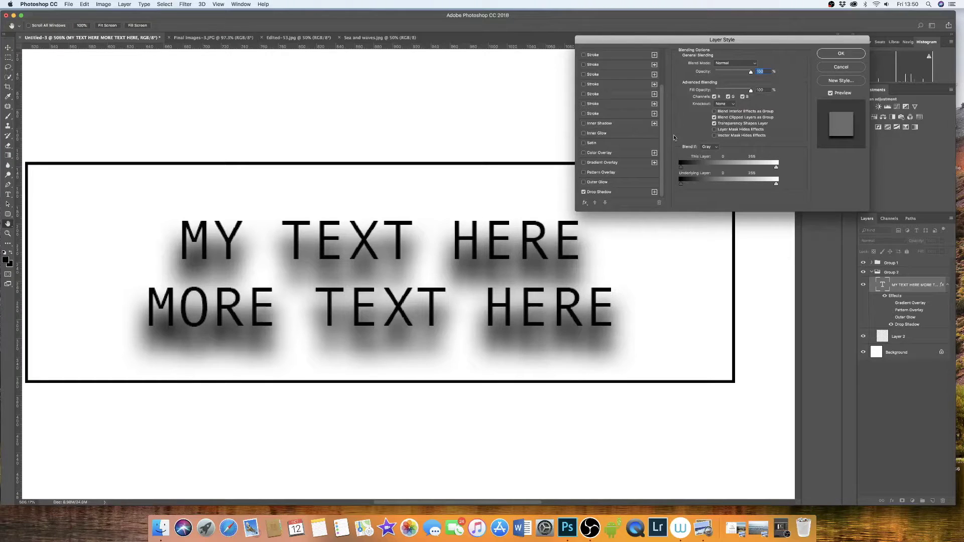
{"action": "left_click", "coordinate": [654, 192]}
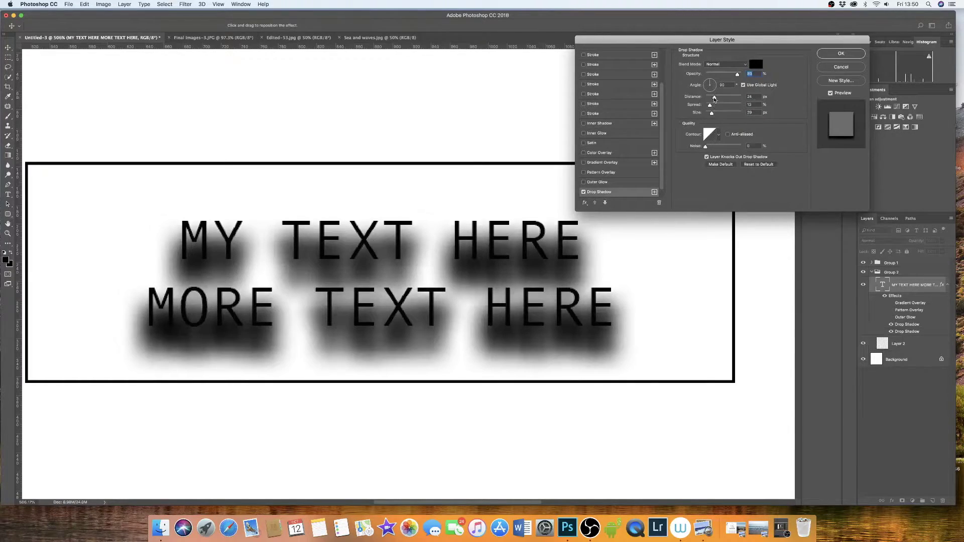
{"action": "mouse_move", "coordinate": [715, 99]}
{"action": "left_mouse_down"}
{"action": "mouse_move", "coordinate": [726, 100]}
{"action": "mouse_move", "coordinate": [705, 114]}
{"action": "mouse_move", "coordinate": [720, 93]}
{"action": "mouse_move", "coordinate": [712, 82]}
{"action": "mouse_move", "coordinate": [714, 91]}
{"action": "mouse_move", "coordinate": [735, 75]}
{"action": "mouse_move", "coordinate": [712, 75]}
{"action": "mouse_move", "coordinate": [736, 79]}
{"action": "mouse_move", "coordinate": [715, 83]}
{"action": "mouse_move", "coordinate": [722, 138]}
{"action": "mouse_move", "coordinate": [713, 114]}
{"action": "left_mouse_up"}
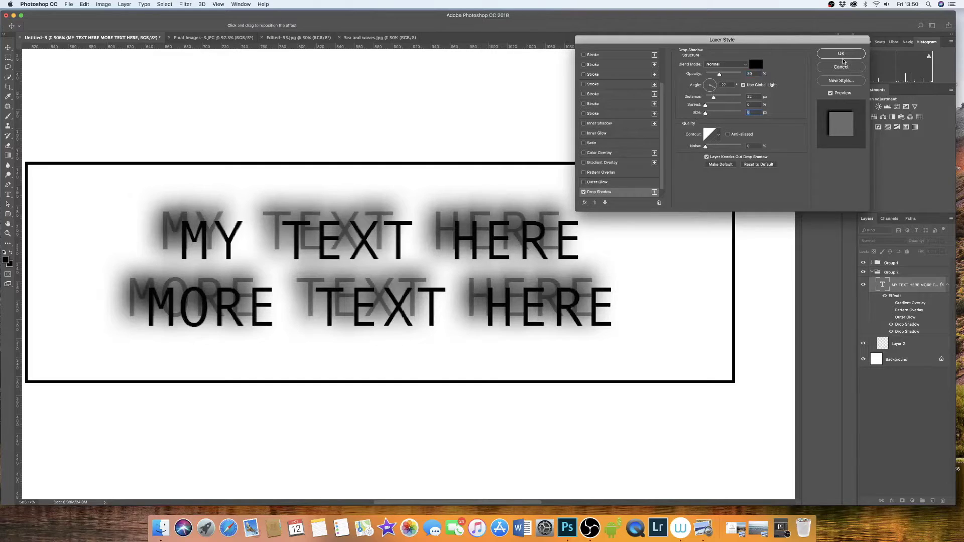
{"action": "left_click", "coordinate": [841, 67]}
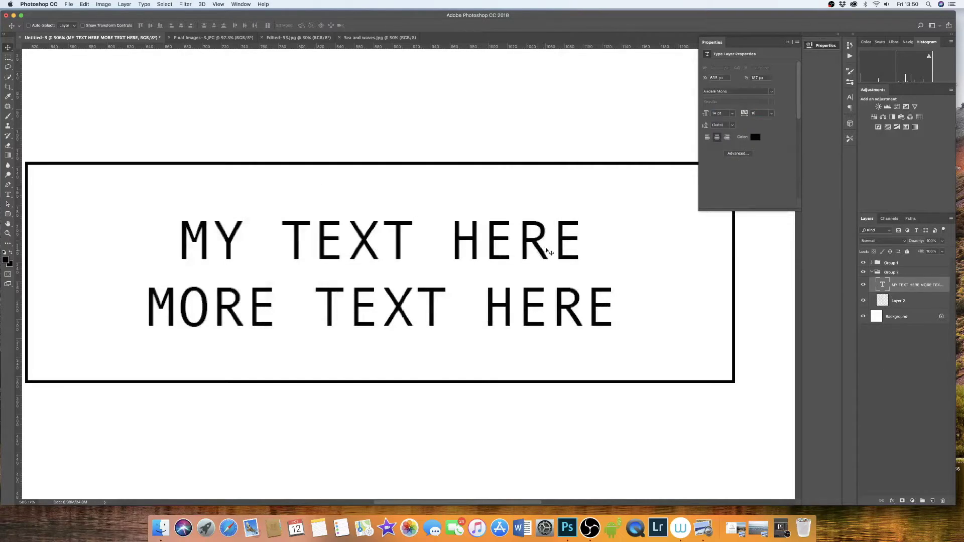
Zoom out to show the whole canvas and collapse Group 2 in the Layers panel.
{"action": "key", "text": "super+space"}
{"action": "left_click_drag", "start_coordinate": [549, 248], "coordinate": [522, 259]}
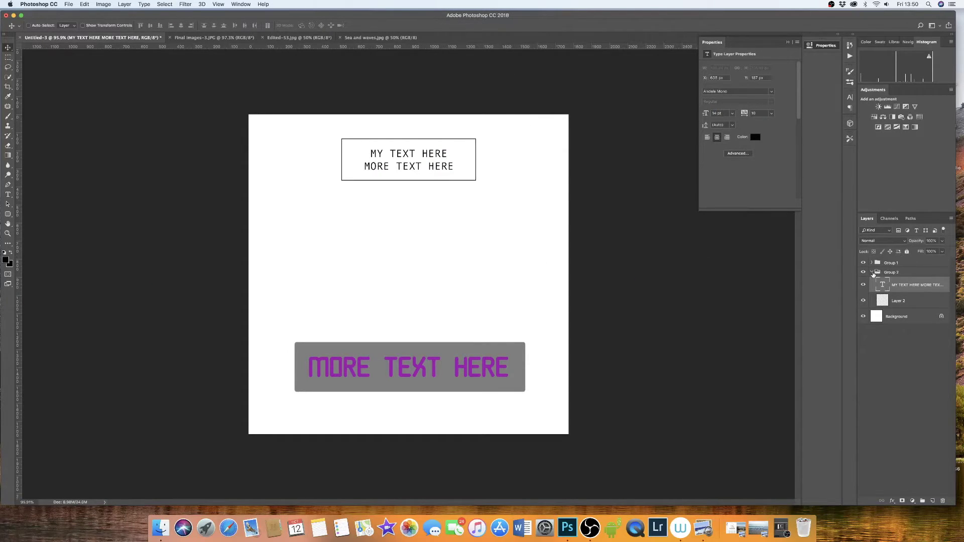
{"action": "left_click", "coordinate": [872, 272]}
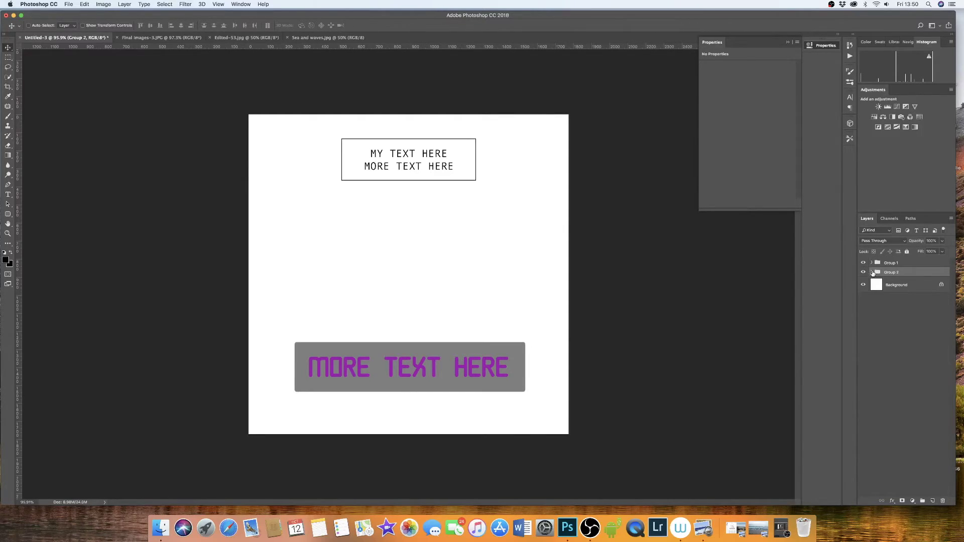
Expand Group 1 and Group 2 and select the MORE TEXT HERE layer.
{"action": "left_click", "coordinate": [872, 272]}
{"action": "left_click", "coordinate": [872, 262]}
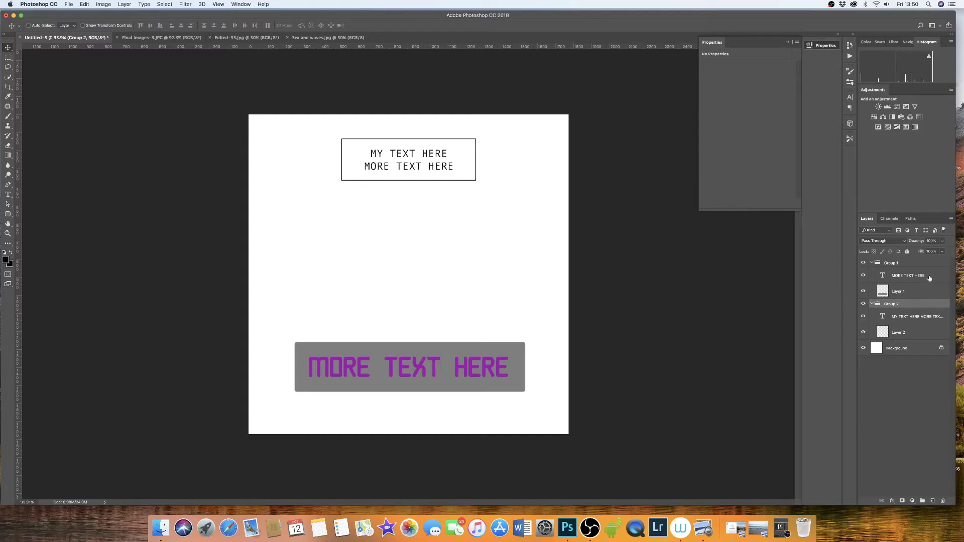
{"action": "left_click", "coordinate": [909, 280]}
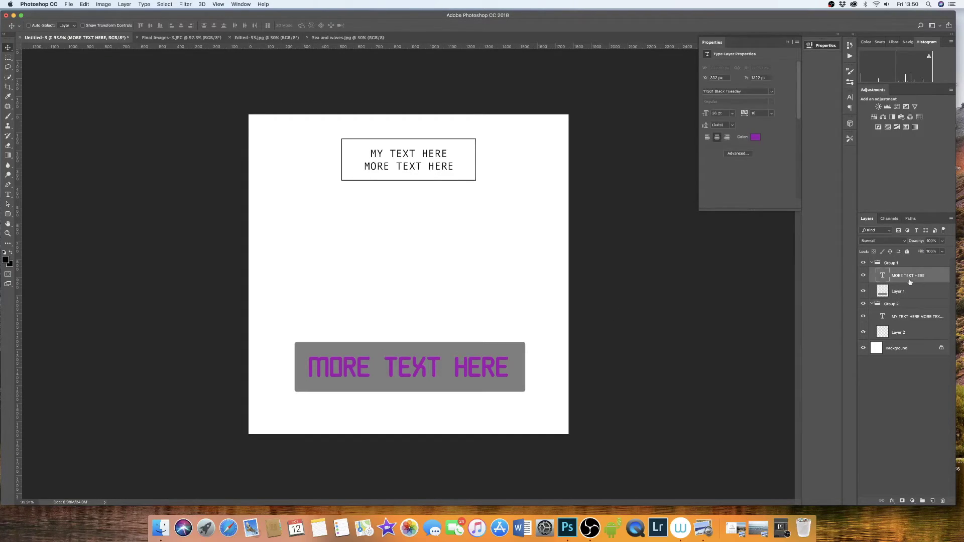
Highlight both lines of the top monospace text with the Type tool and commit them unchanged.
{"action": "left_click", "coordinate": [8, 196]}
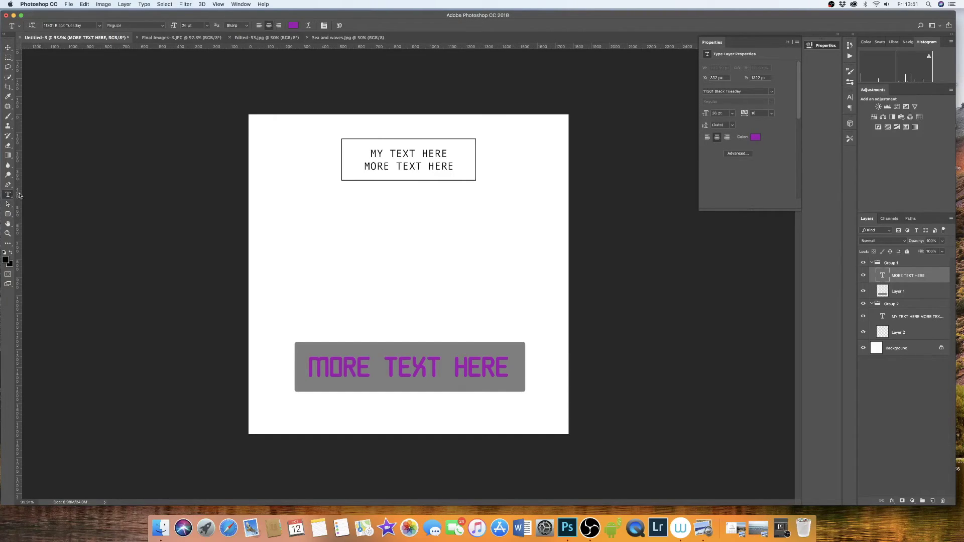
{"action": "left_click", "coordinate": [453, 166]}
{"action": "left_click_drag", "start_coordinate": [452, 166], "coordinate": [371, 153]}
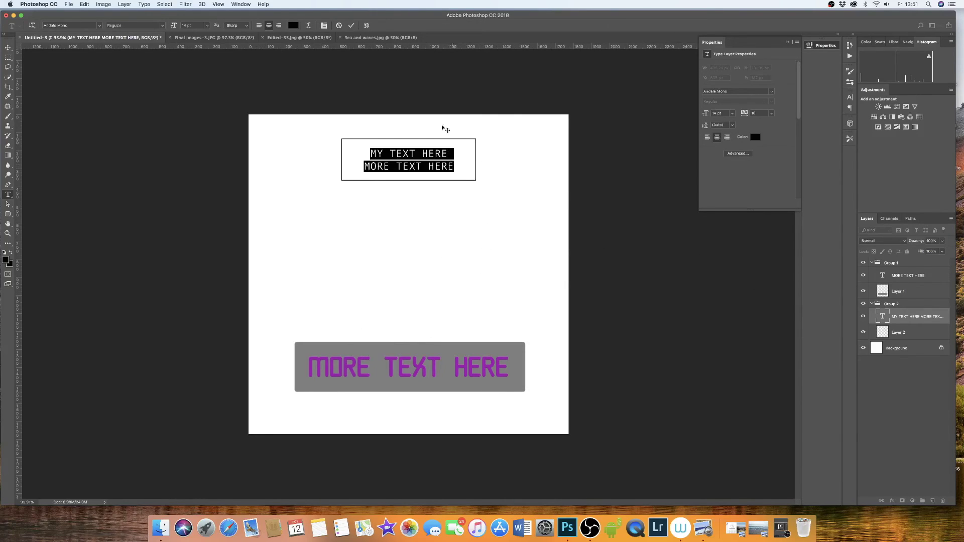
{"action": "left_click", "coordinate": [352, 25]}
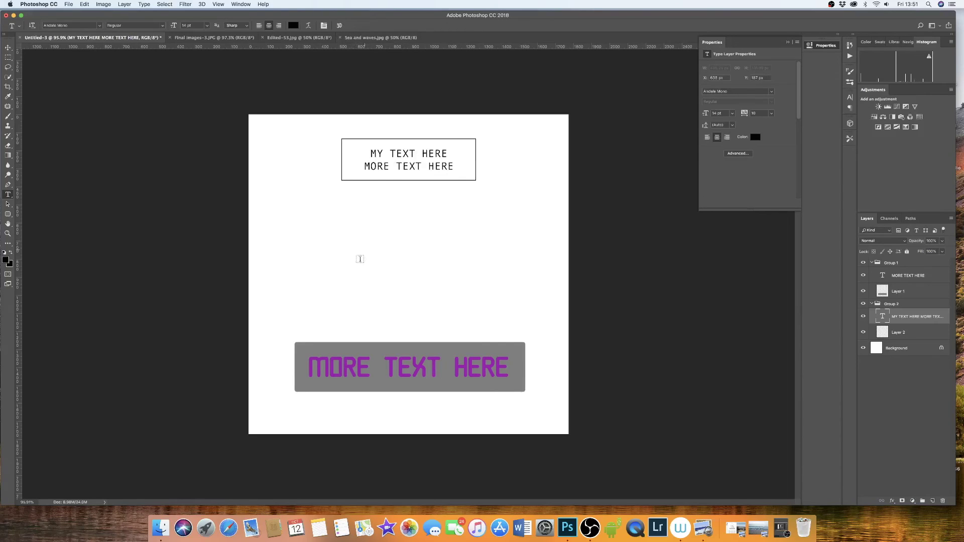